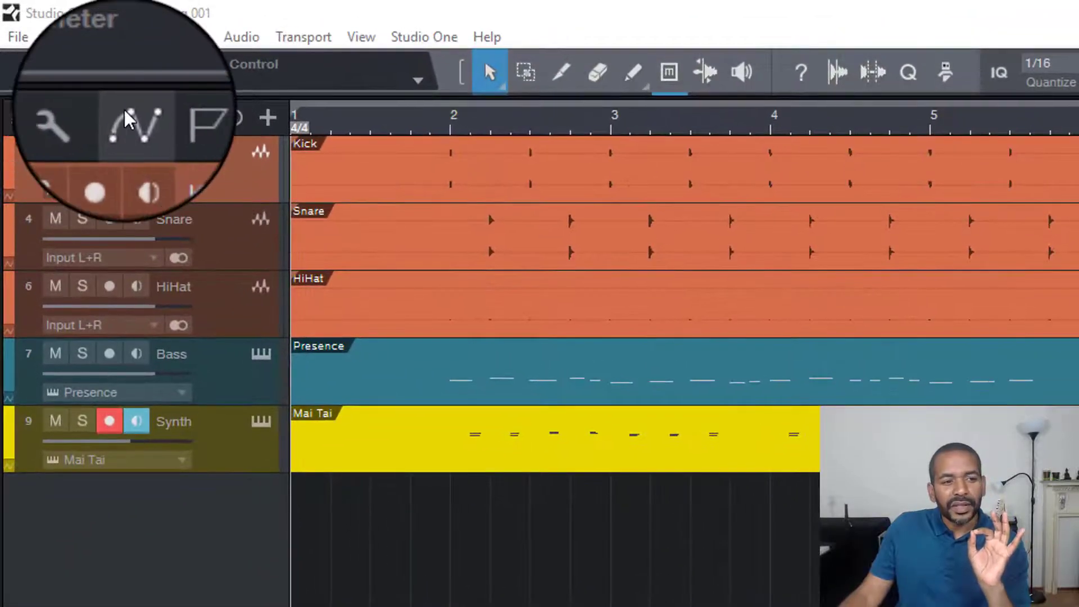
- Show track automation in the arrangement and display the Volume envelope on the Kick track
click(128, 115)
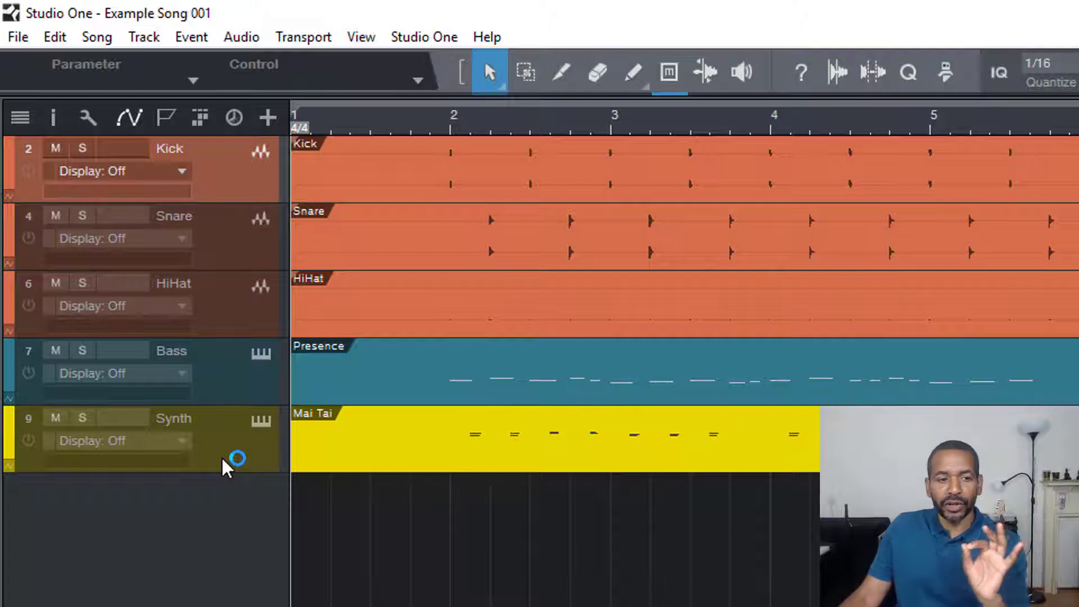
click(183, 441)
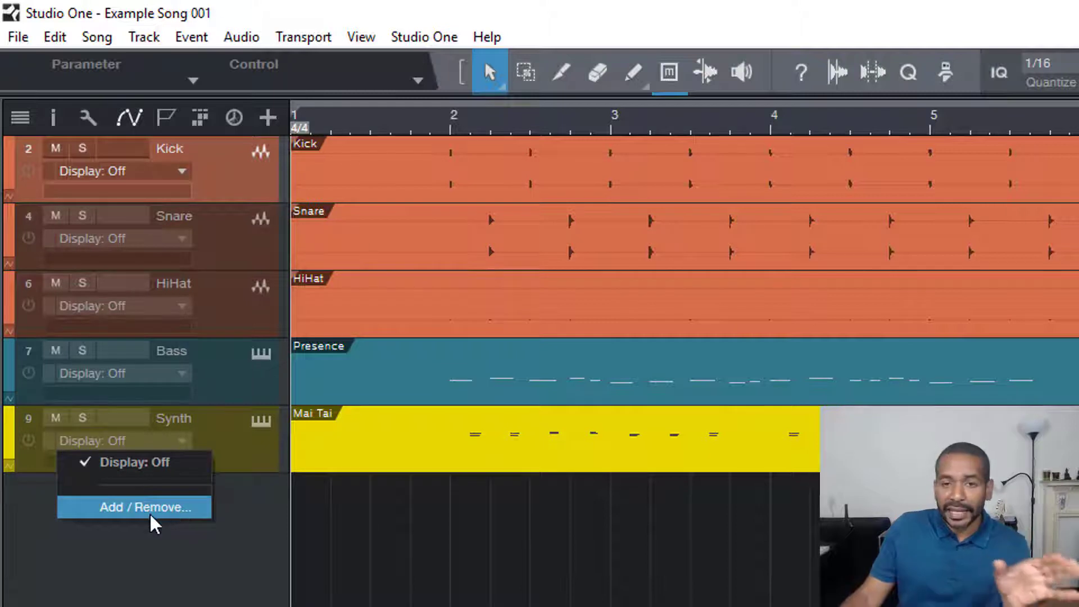
click(228, 441)
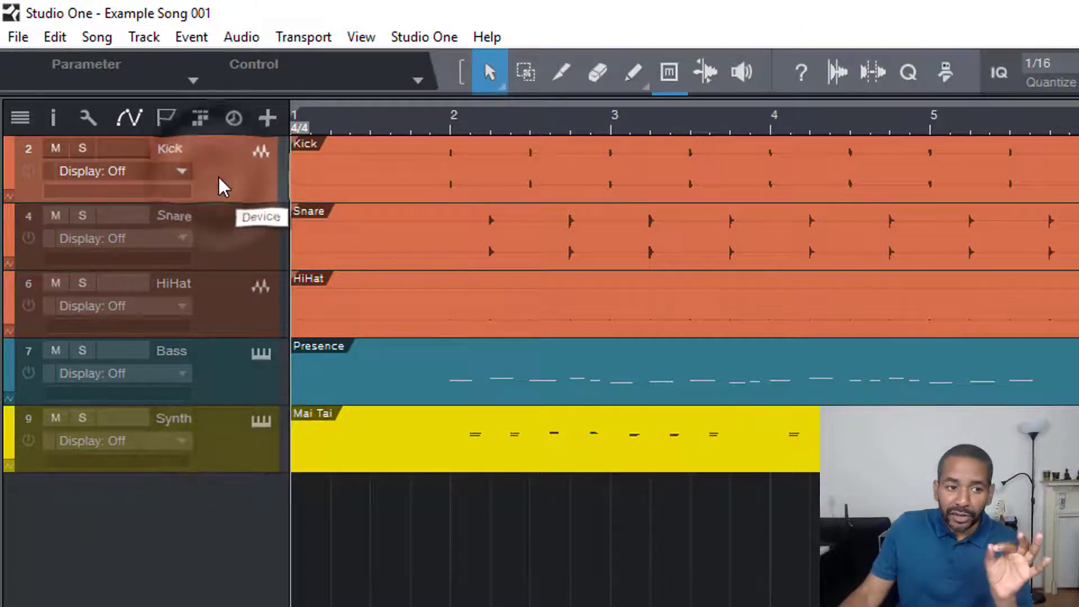
click(183, 170)
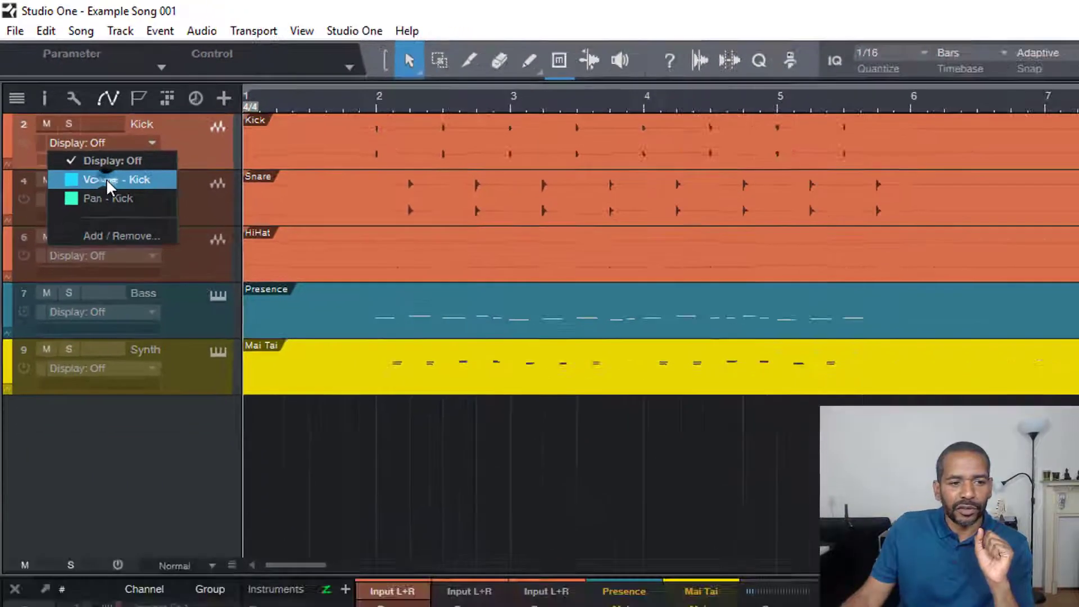
click(99, 215)
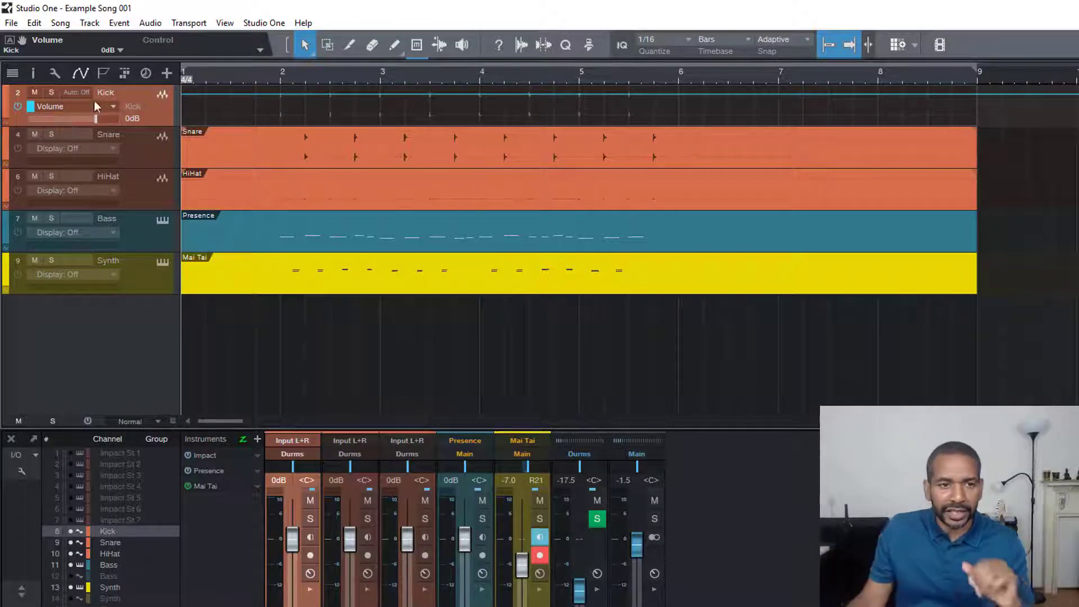
- With the Arrow tool, place points on the Kick's volume envelope between bars 1 and 7, alternately lowering and raising the level
click(304, 48)
click(304, 47)
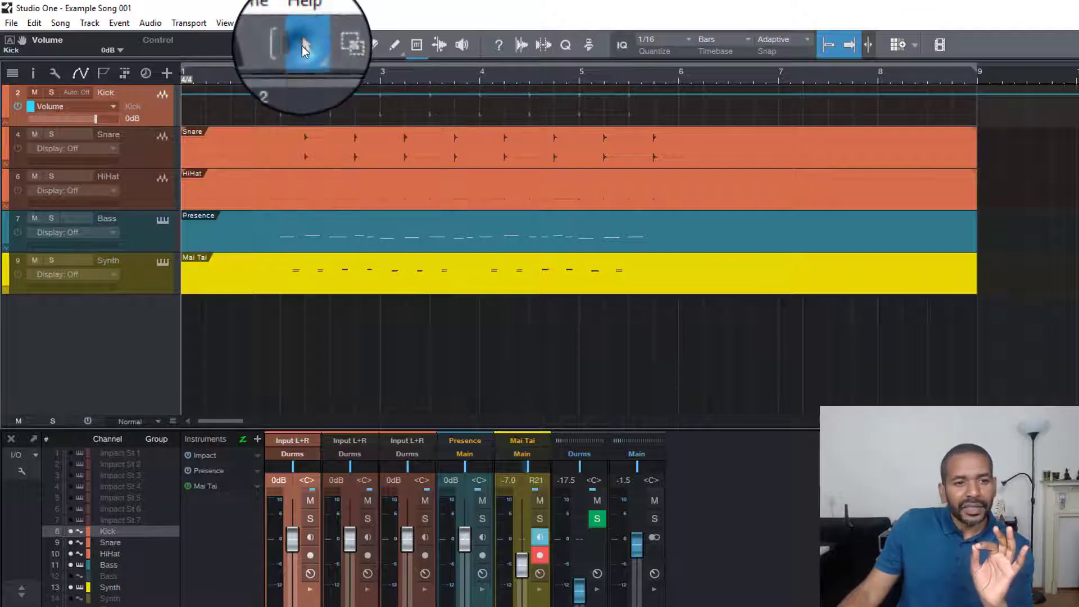
click(248, 95)
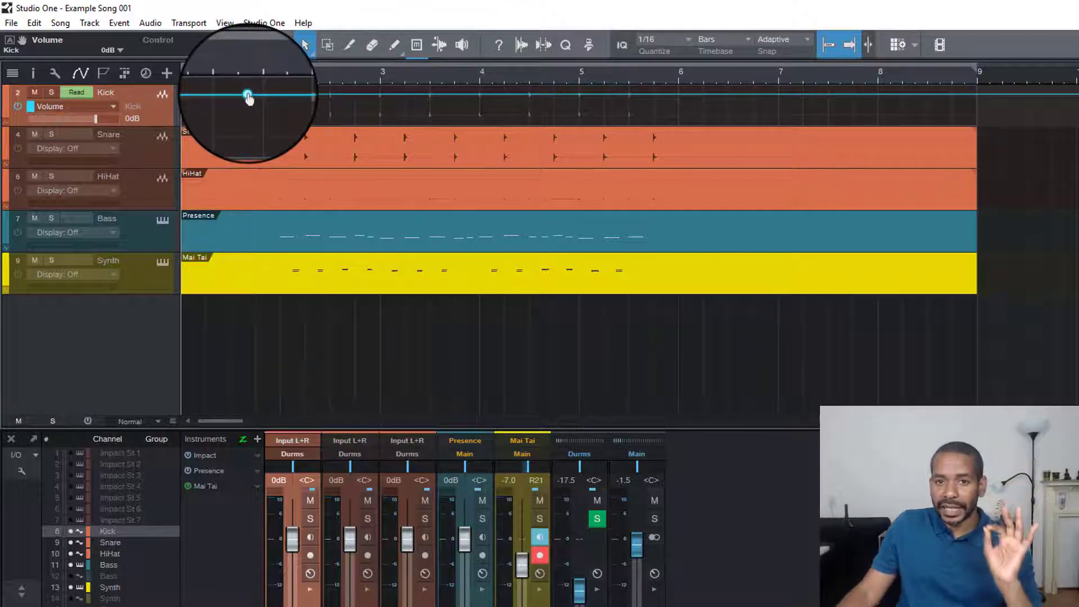
click(316, 94)
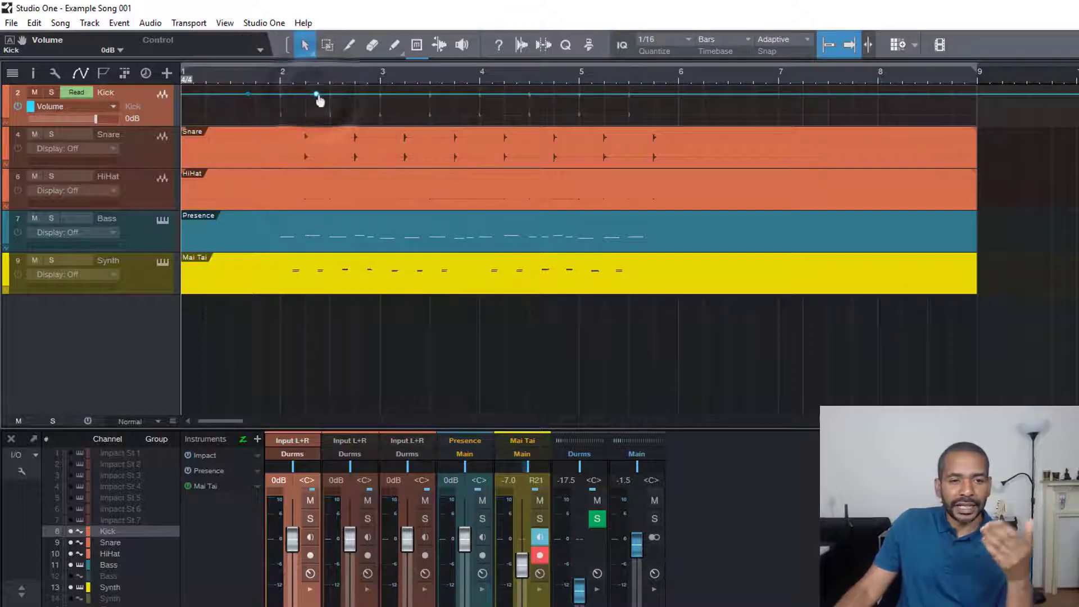
drag(323, 116, 323, 112)
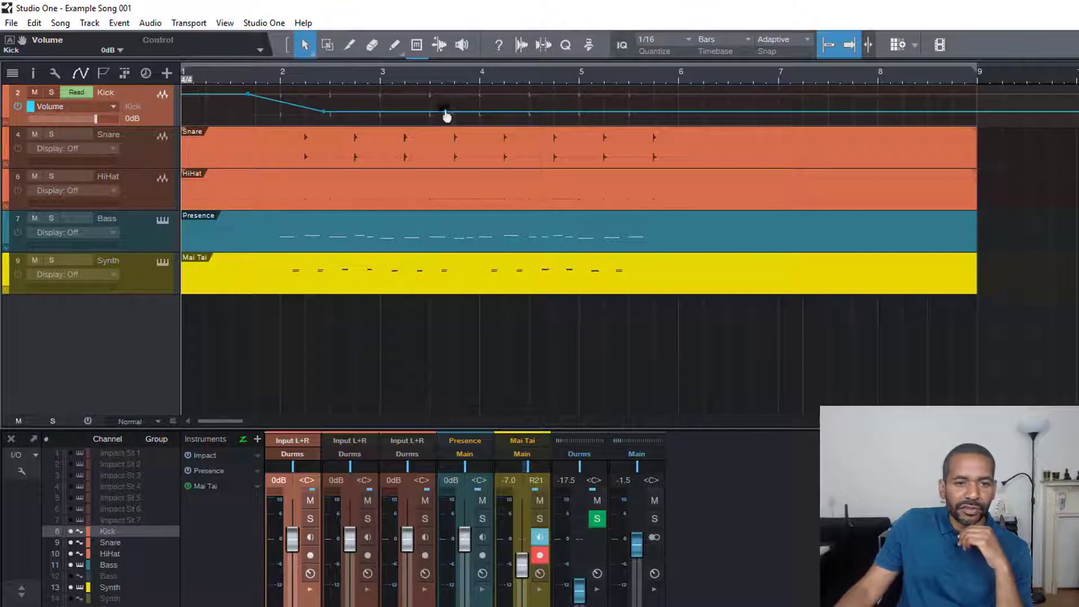
drag(445, 112, 445, 96)
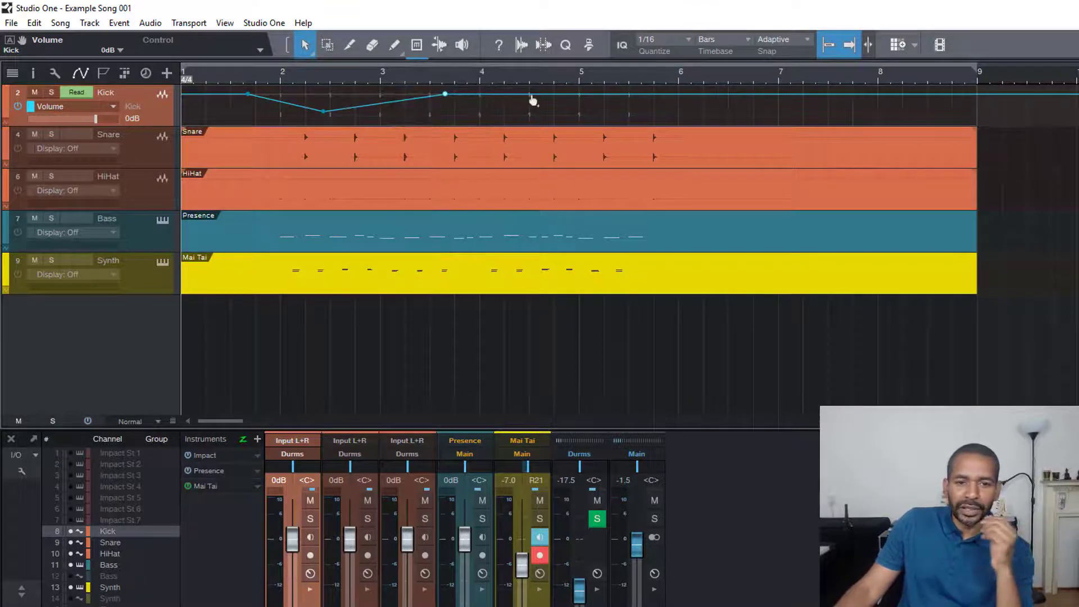
drag(534, 96, 537, 111)
click(640, 90)
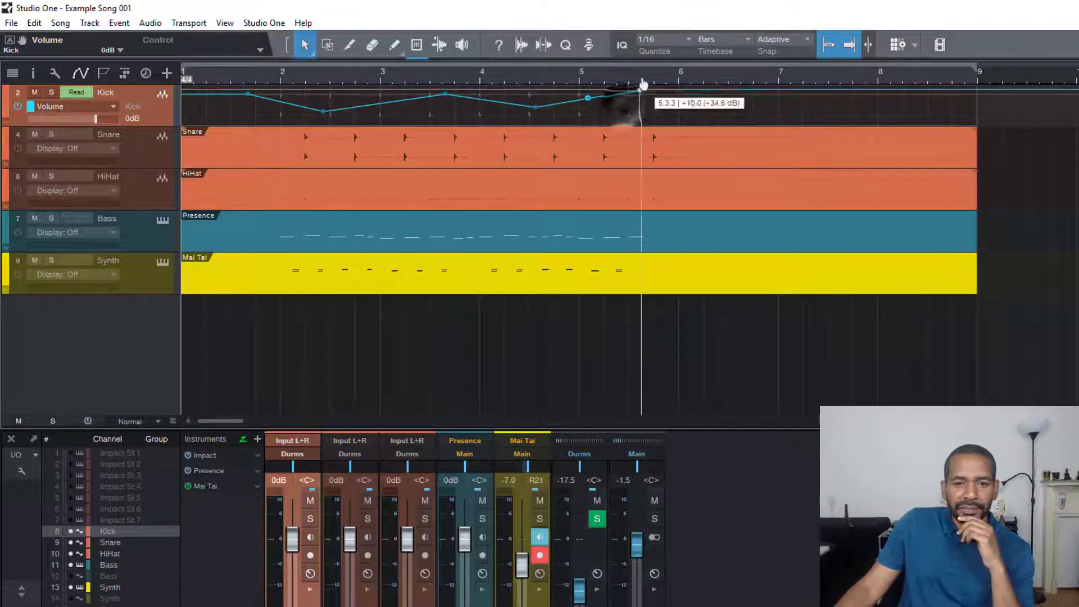
drag(725, 90, 722, 121)
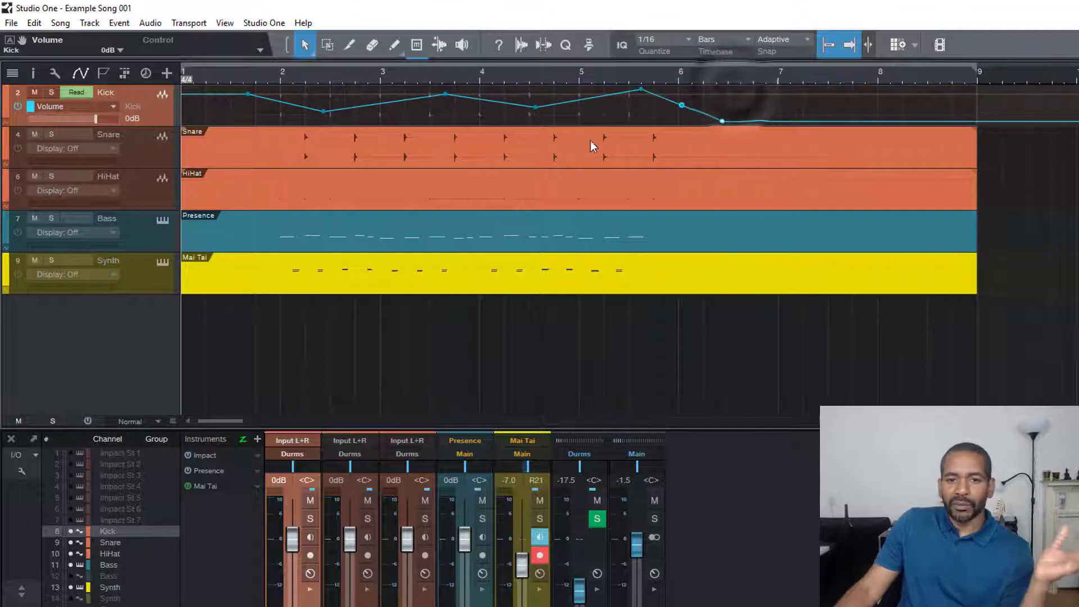
click(285, 103)
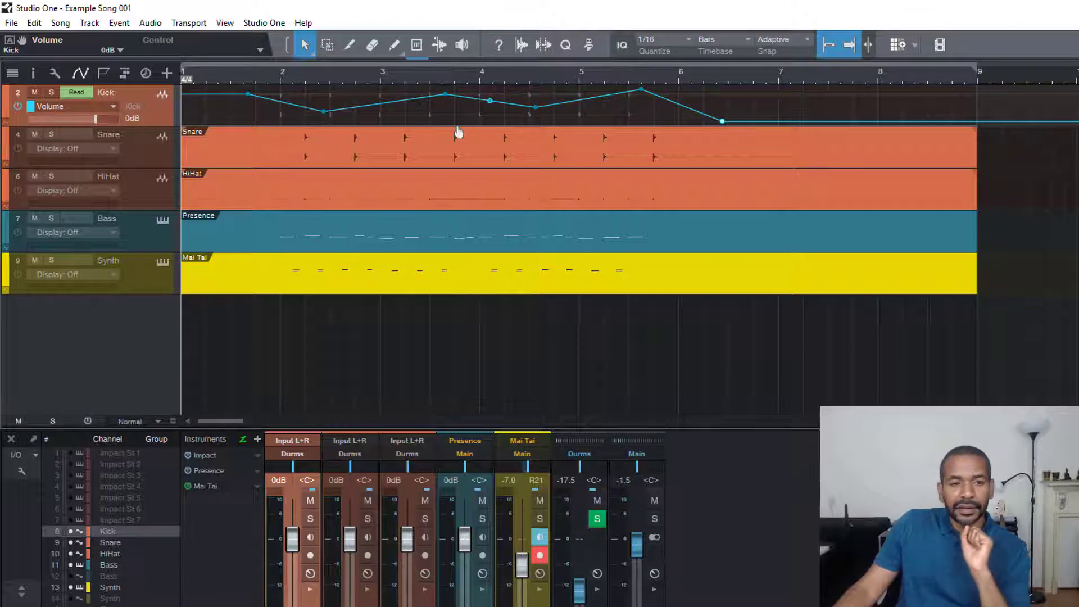
- With the Paint tool, add more volume points on the Kick track and draw a freehand wavy curve from bar 1 to about bar 8.5
click(395, 44)
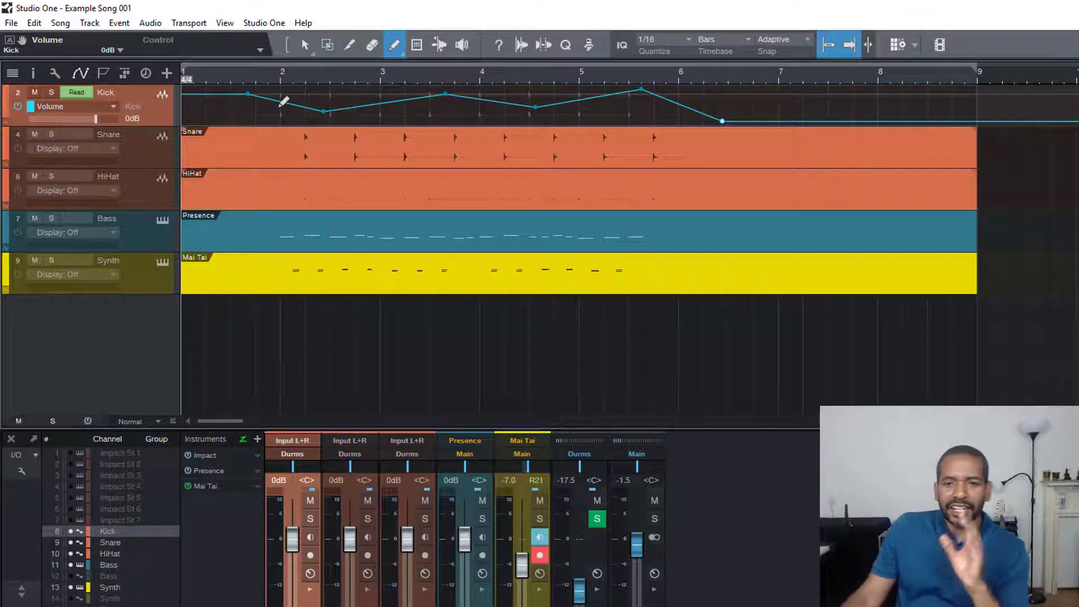
click(237, 108)
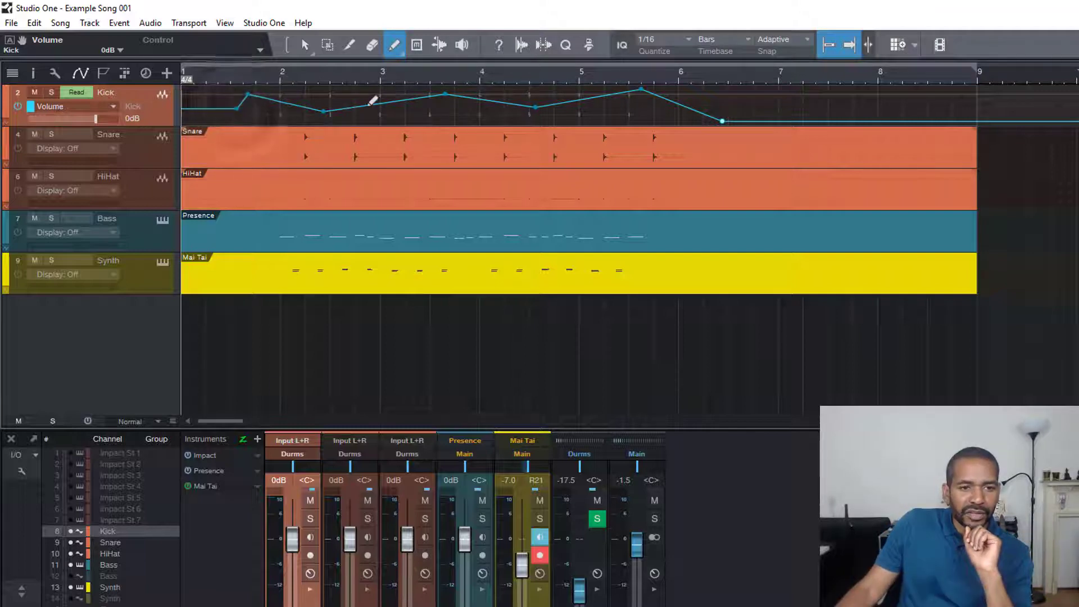
click(473, 110)
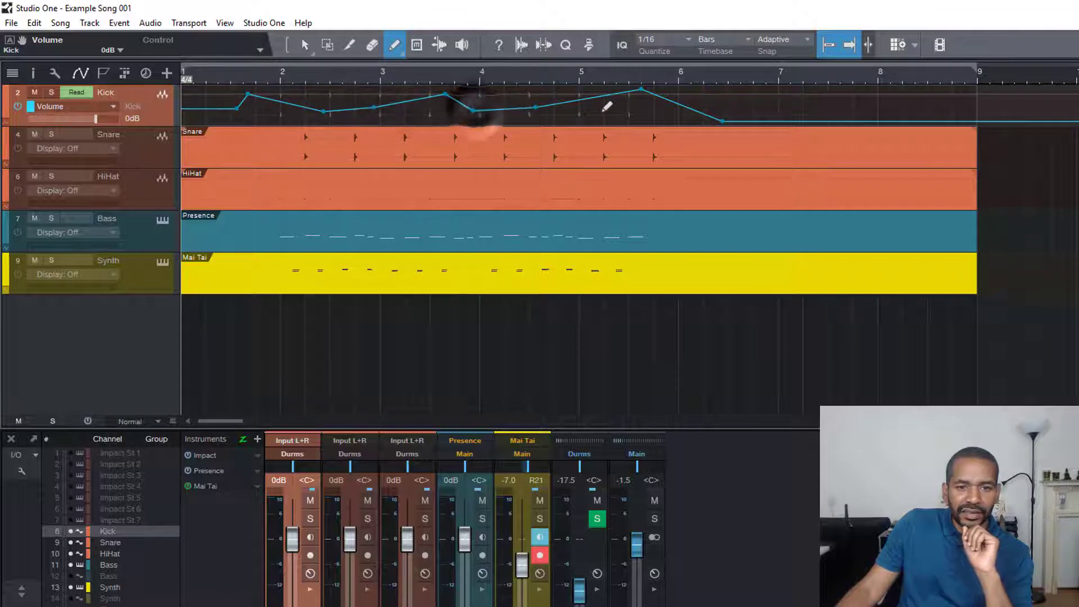
click(597, 111)
click(667, 112)
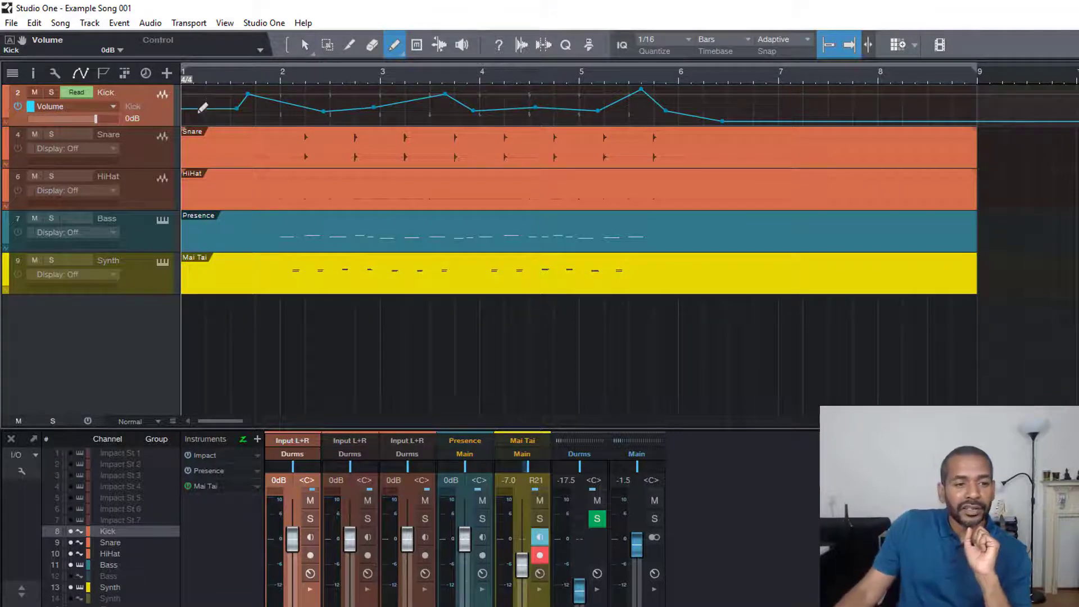
mouse_move(202, 115)
mouse_down()
mouse_move(224, 99)
mouse_move(311, 107)
mouse_move(441, 87)
mouse_move(736, 115)
mouse_move(899, 114)
mouse_move(937, 102)
mouse_up()
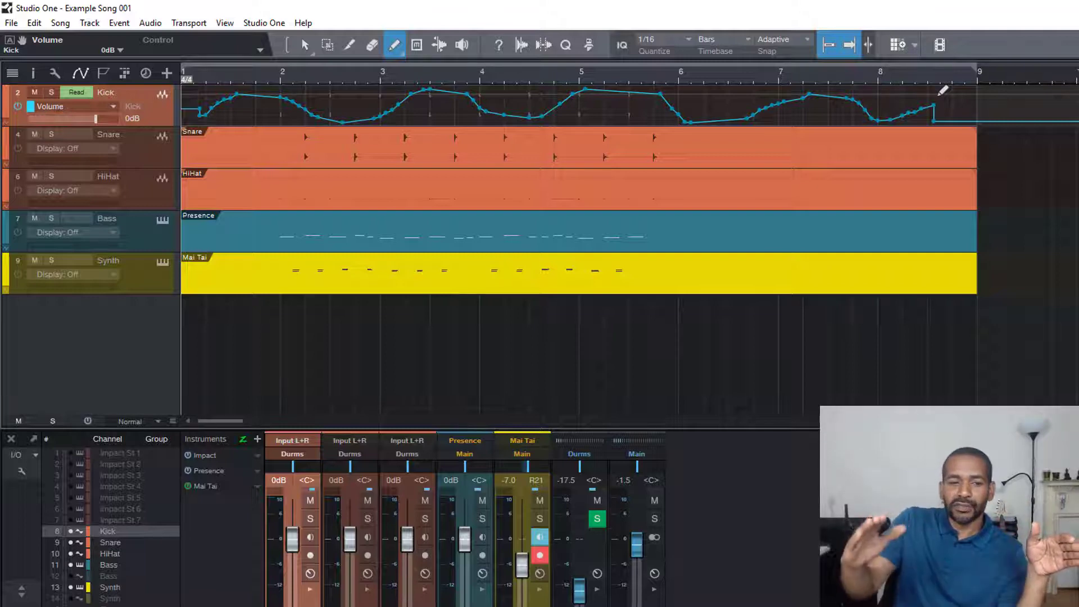
- Switch the Kick track's display to its Pan envelope and expand its Volume and Pan automation lanes below the track
click(113, 106)
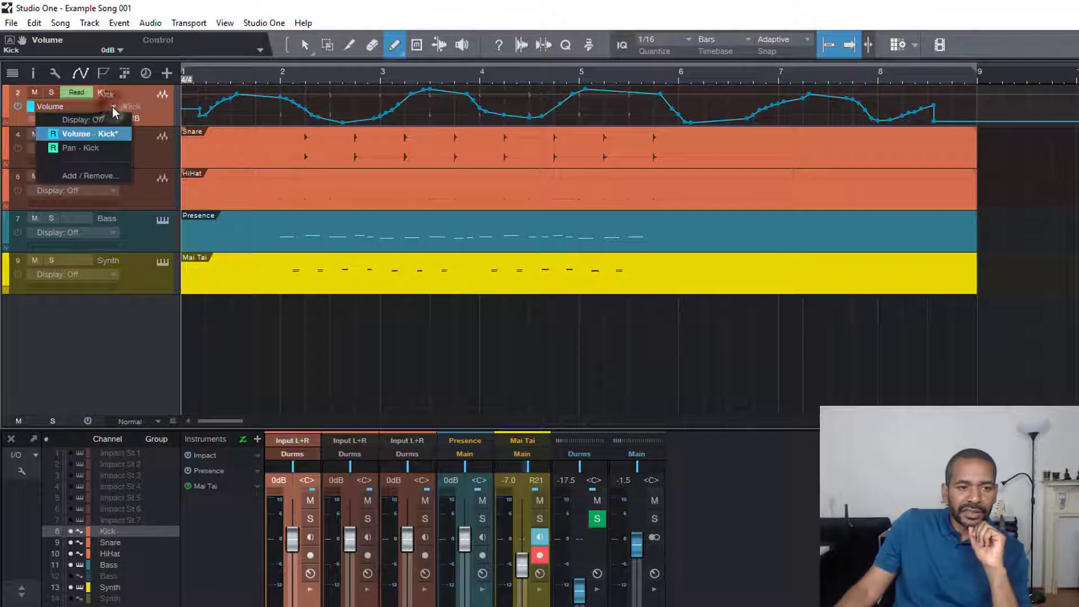
click(89, 147)
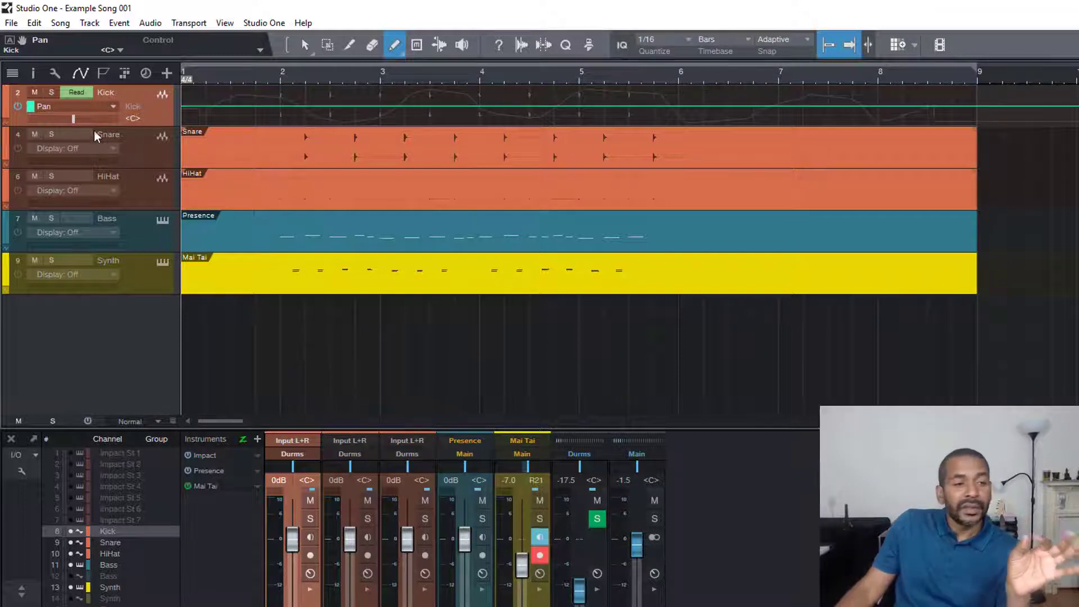
click(7, 125)
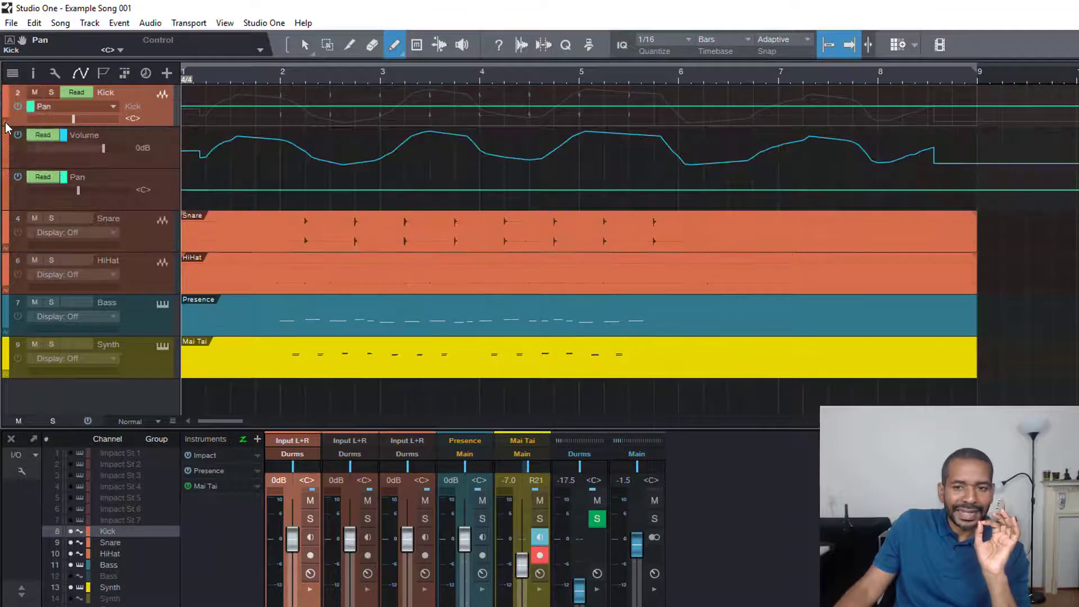
- Draw a freehand wavy pan curve in the Kick's Pan lane from bar 1 to past bar 9
click(151, 144)
click(163, 177)
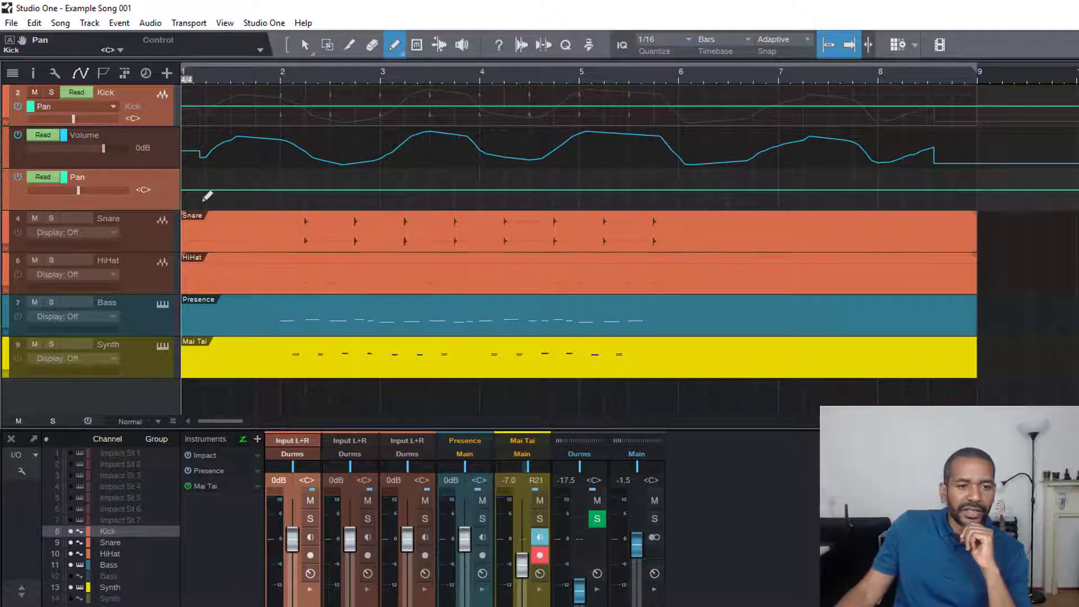
mouse_move(209, 196)
mouse_down()
mouse_move(356, 202)
mouse_move(884, 163)
mouse_move(1040, 197)
mouse_up()
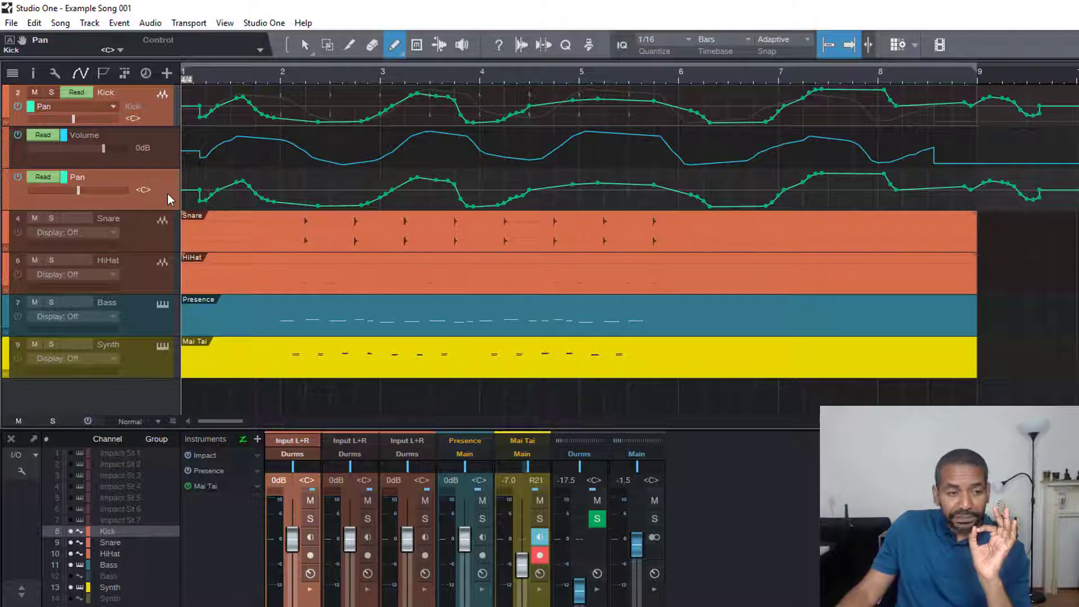
- Review the automation parameters that can be added to or removed from the Kick track, and close the list
click(114, 107)
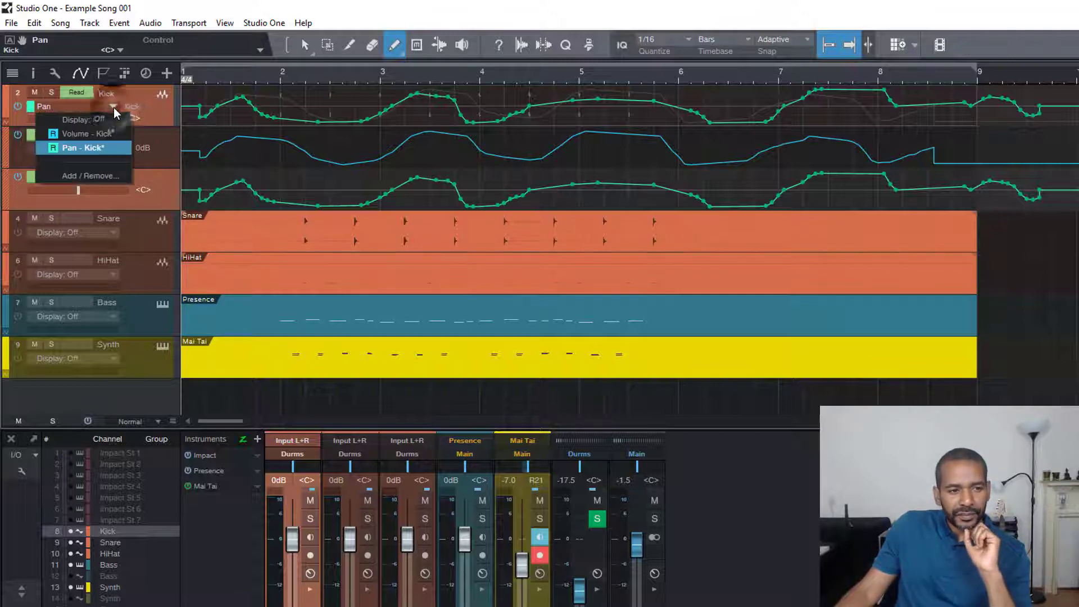
click(89, 177)
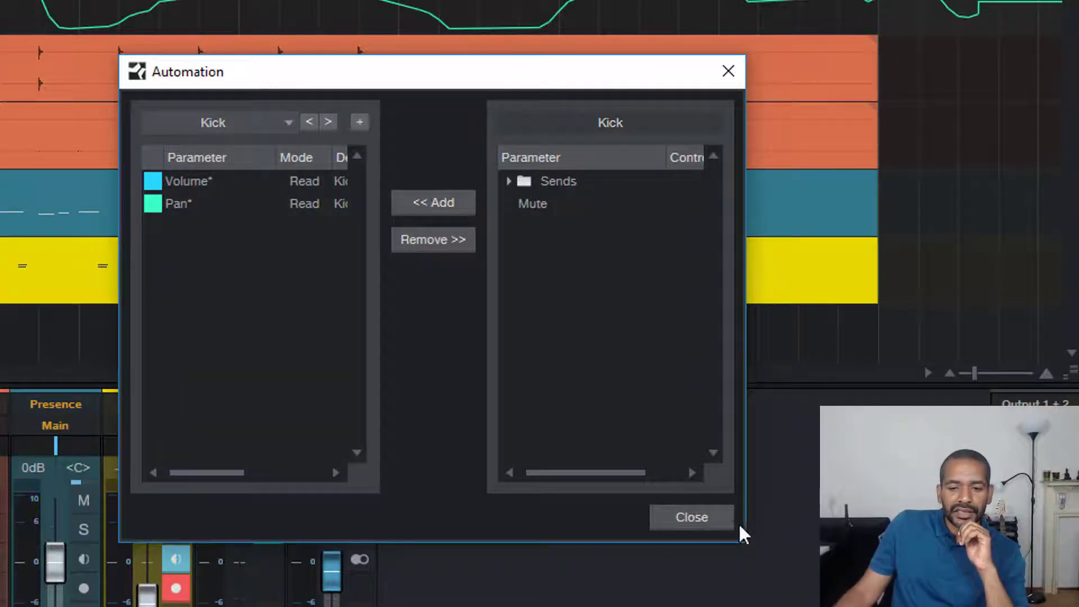
click(699, 512)
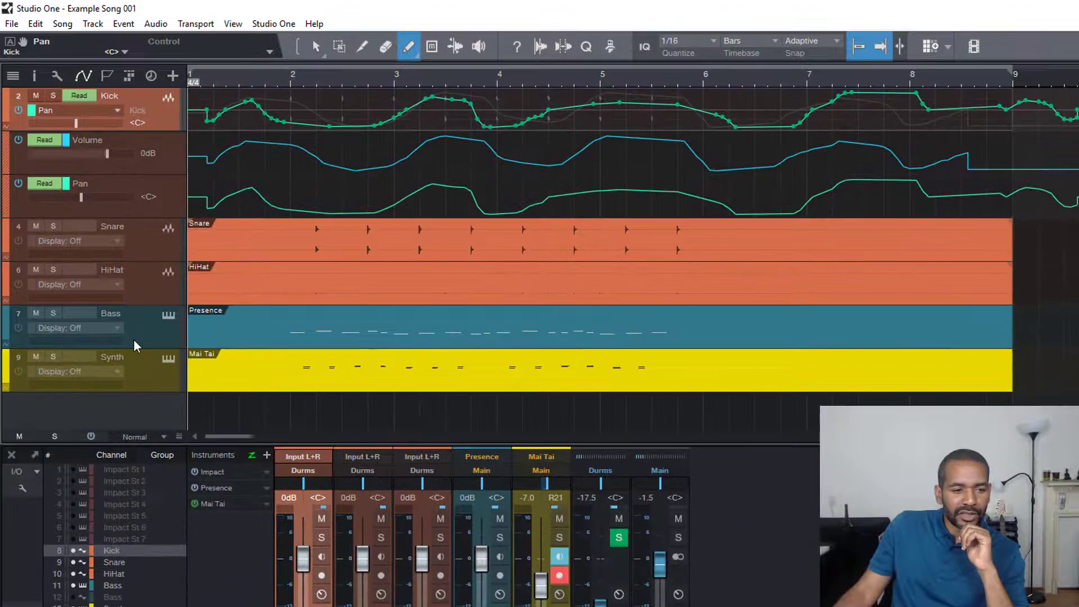
- Open the Synth track's Mai Tai instrument editor and examine the Spread control of Osc 1
click(143, 368)
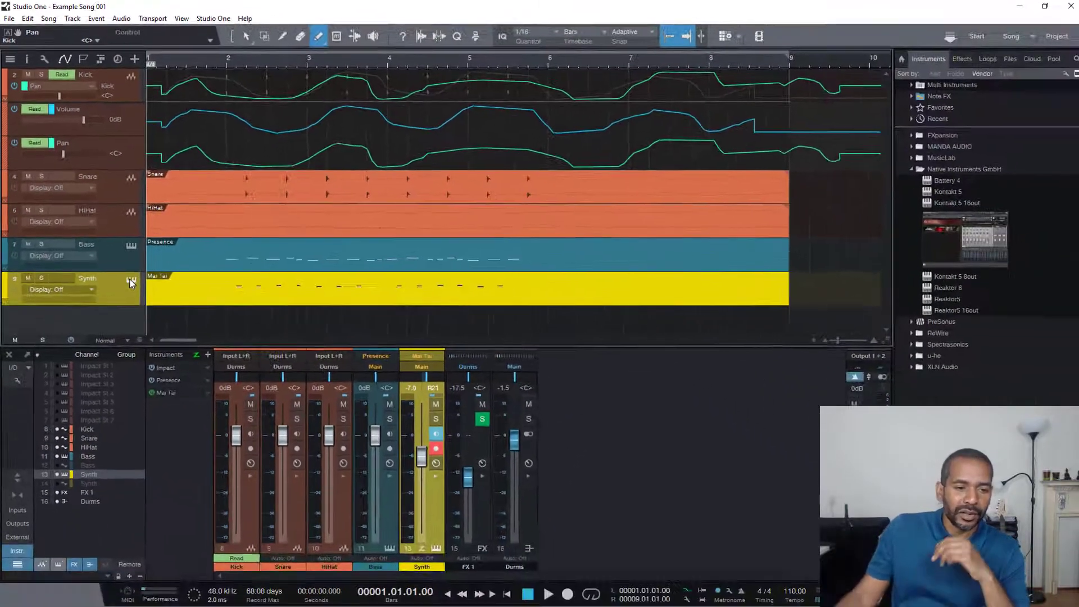
click(130, 280)
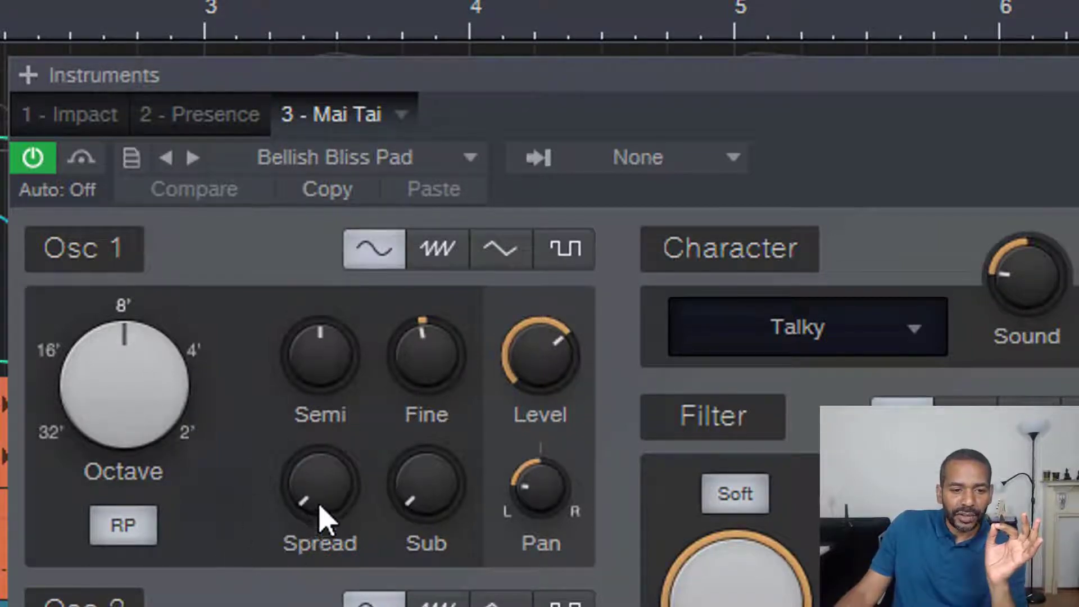
mouse_move(323, 514)
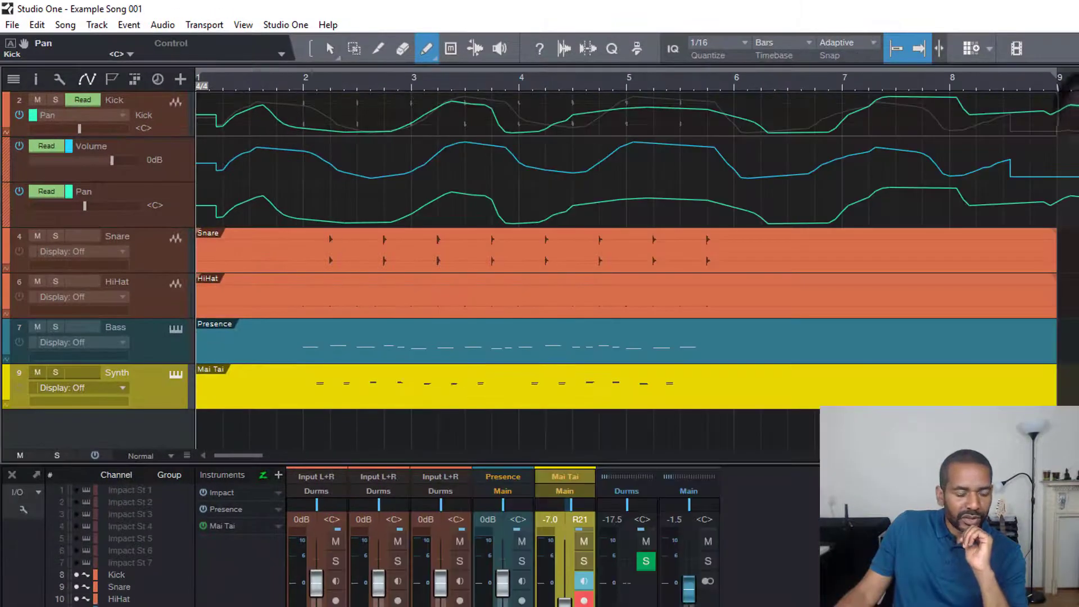
- Add the Stereo width parameter of Mai Tai's OSC 1 to the Synth track's automation
right_click(121, 389)
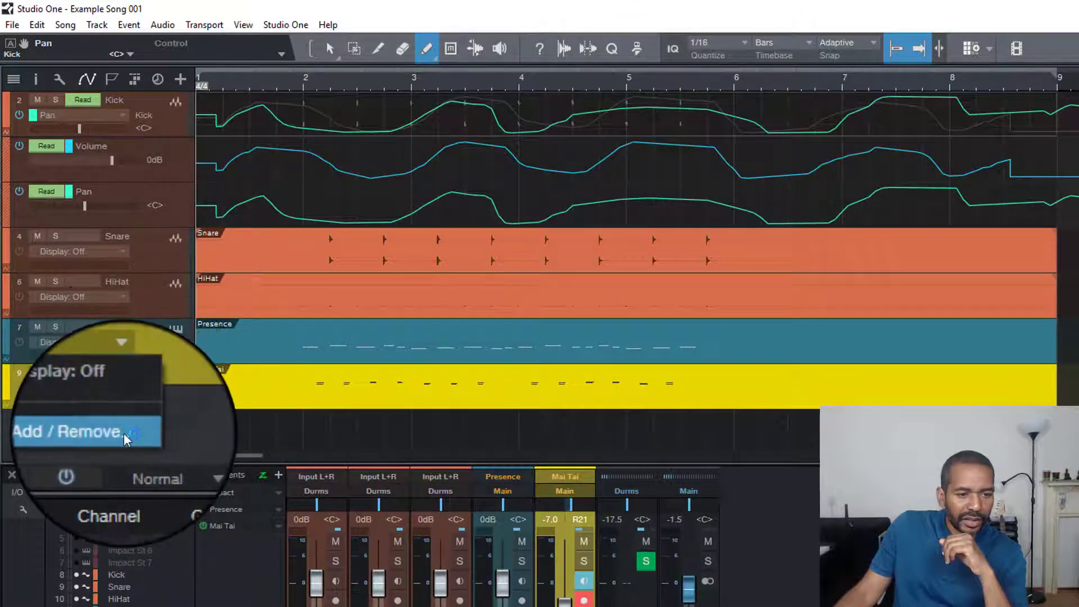
click(123, 432)
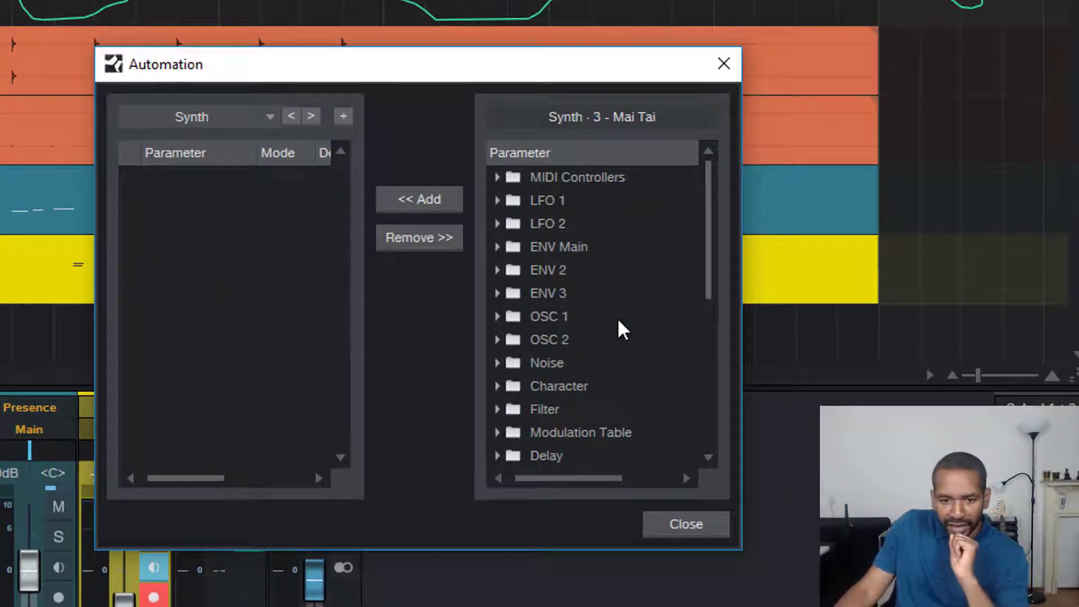
double_click(512, 316)
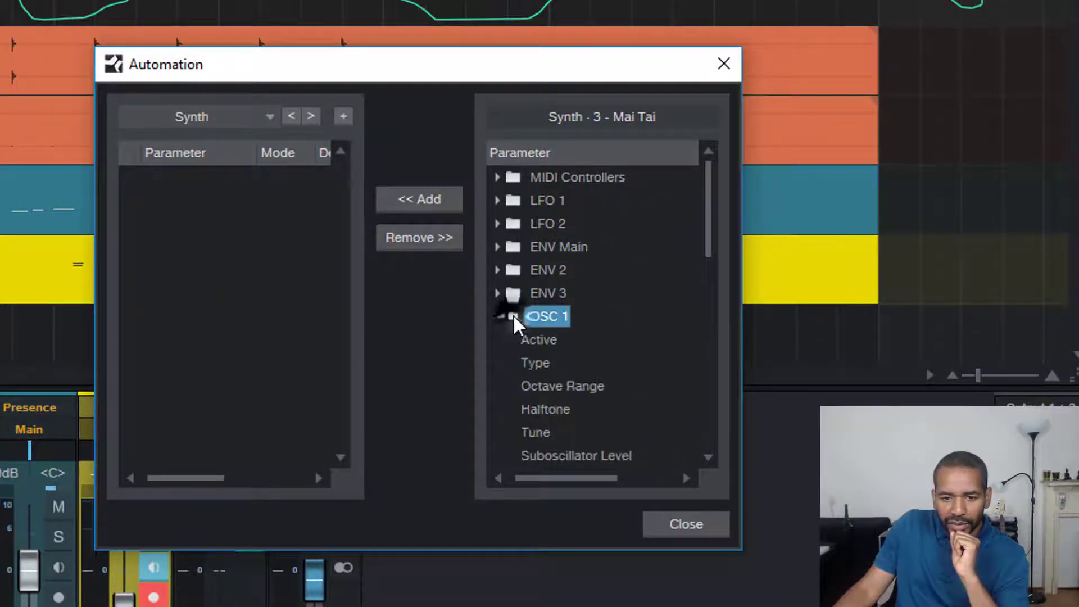
scroll(641, 304, down, 2)
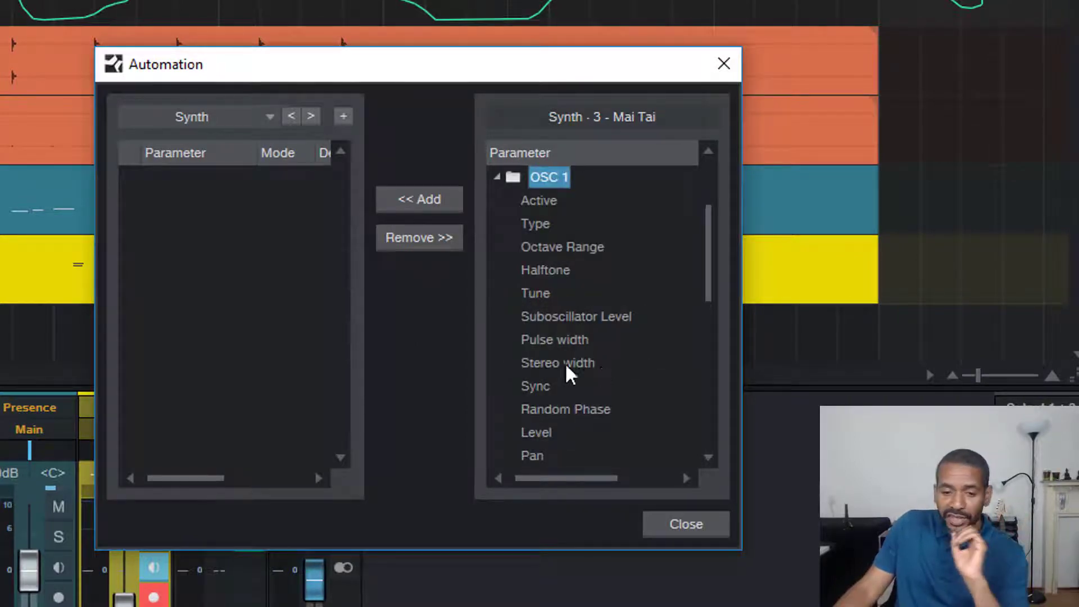
click(536, 363)
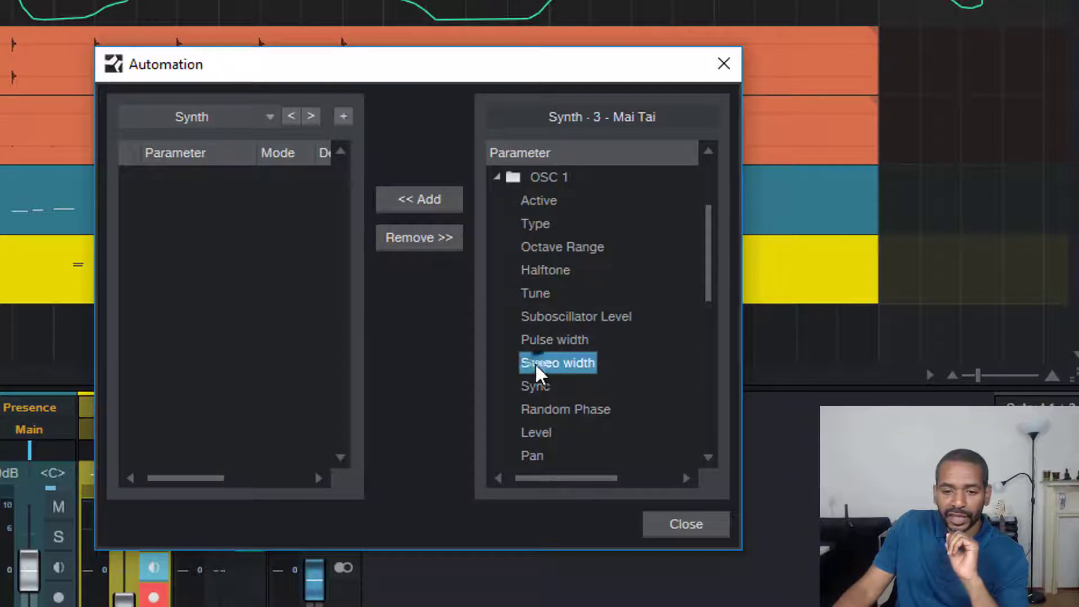
click(410, 200)
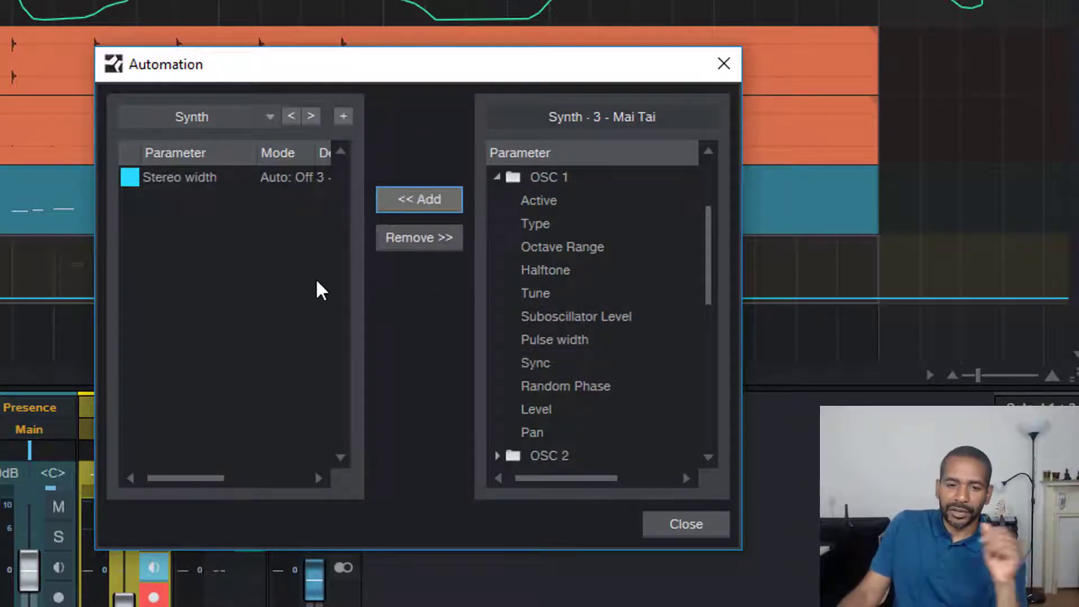
- Close the automation parameter list and draw a freehand wavy Stereo width curve on the Synth track from bar 1 past bar 9
click(693, 525)
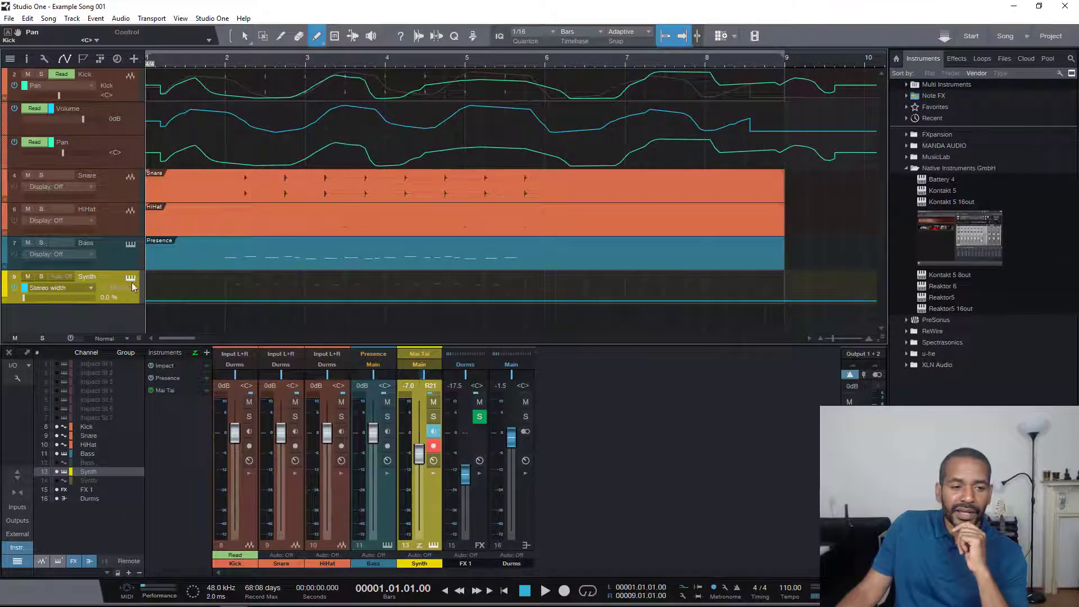
click(131, 278)
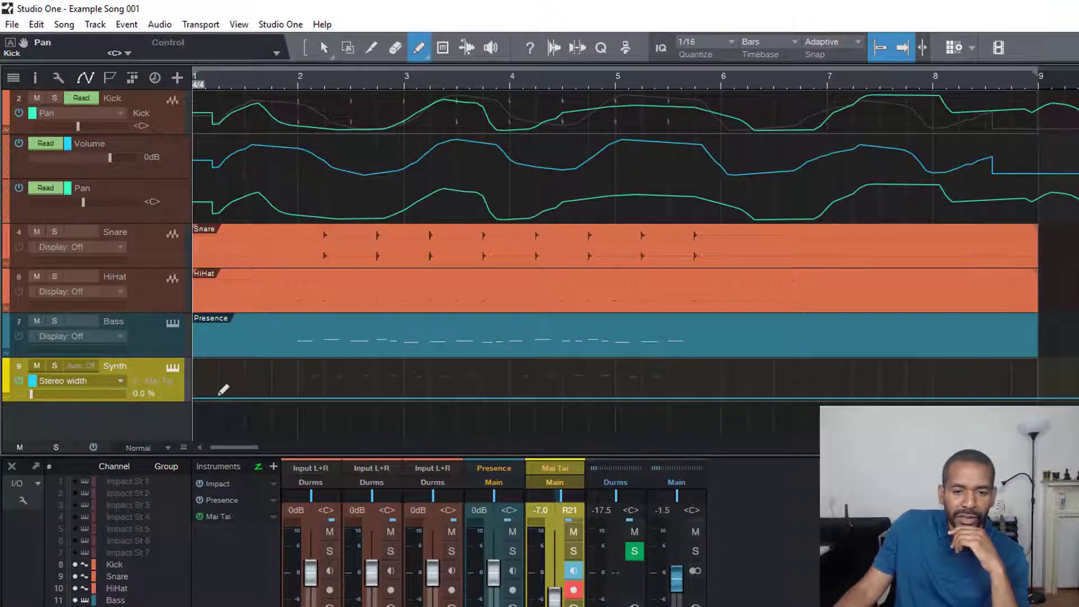
mouse_move(223, 390)
mouse_down()
mouse_move(463, 373)
mouse_move(1050, 400)
mouse_move(1077, 375)
mouse_up()
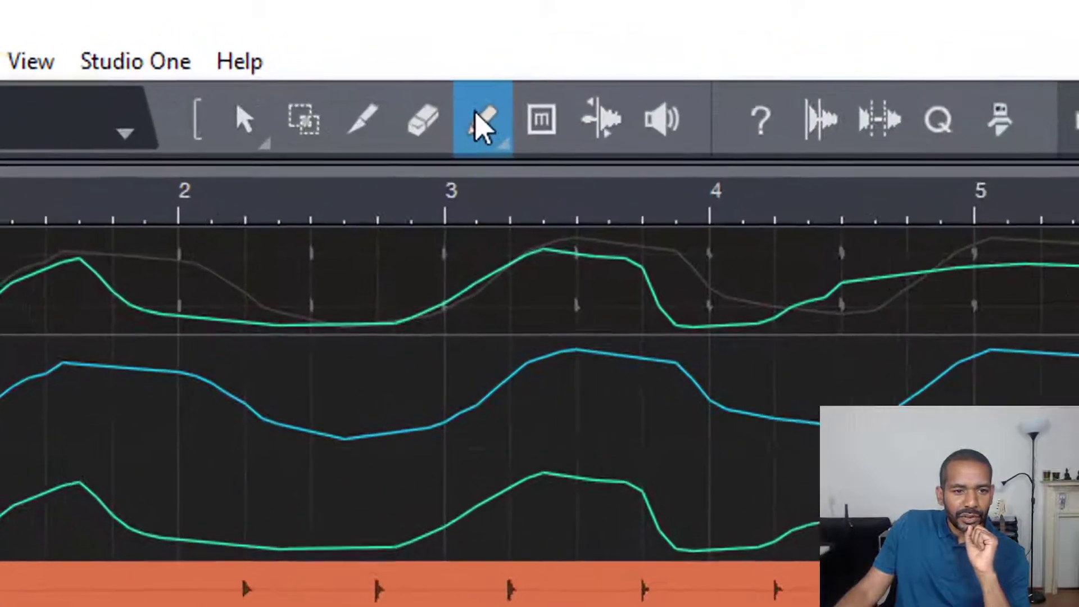
- Draw a square-wave Stereo width curve with the Square paint shape over the Synth track's existing curve, from bar 1 to past bar 8
click(419, 47)
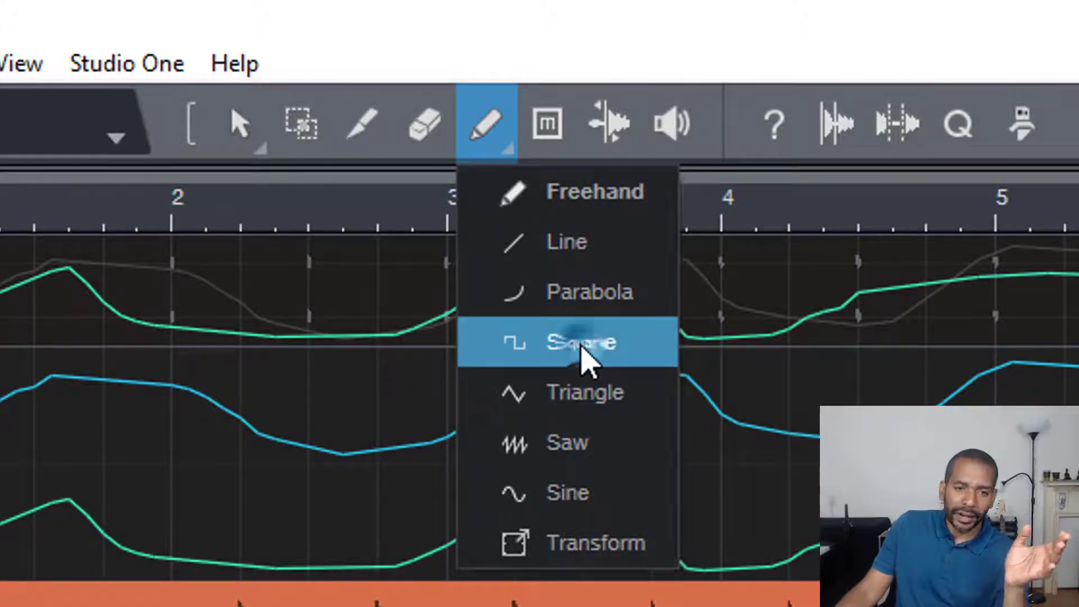
click(582, 351)
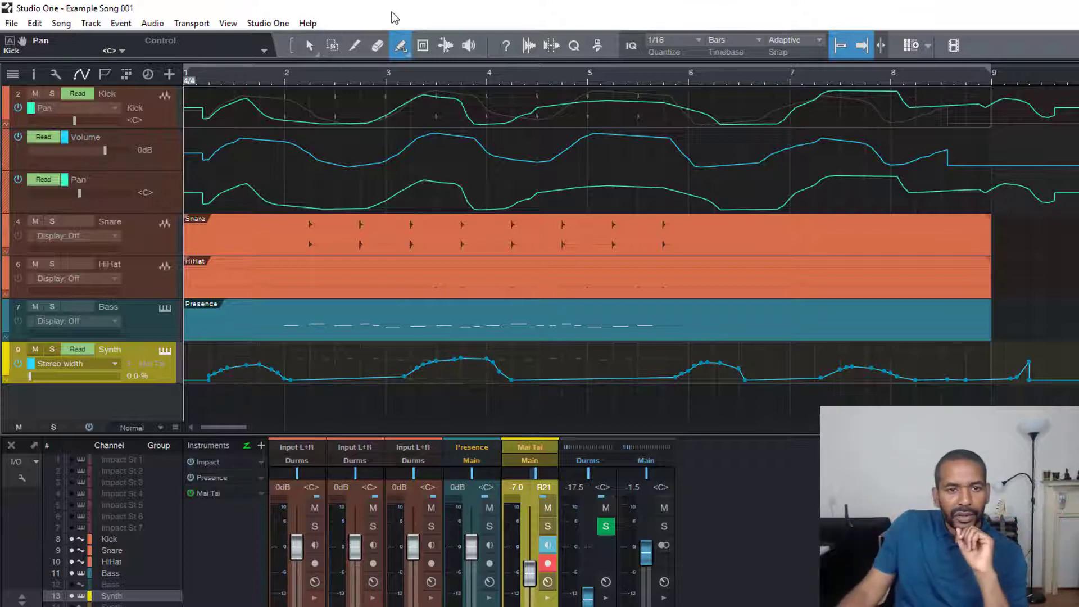
click(398, 51)
click(398, 49)
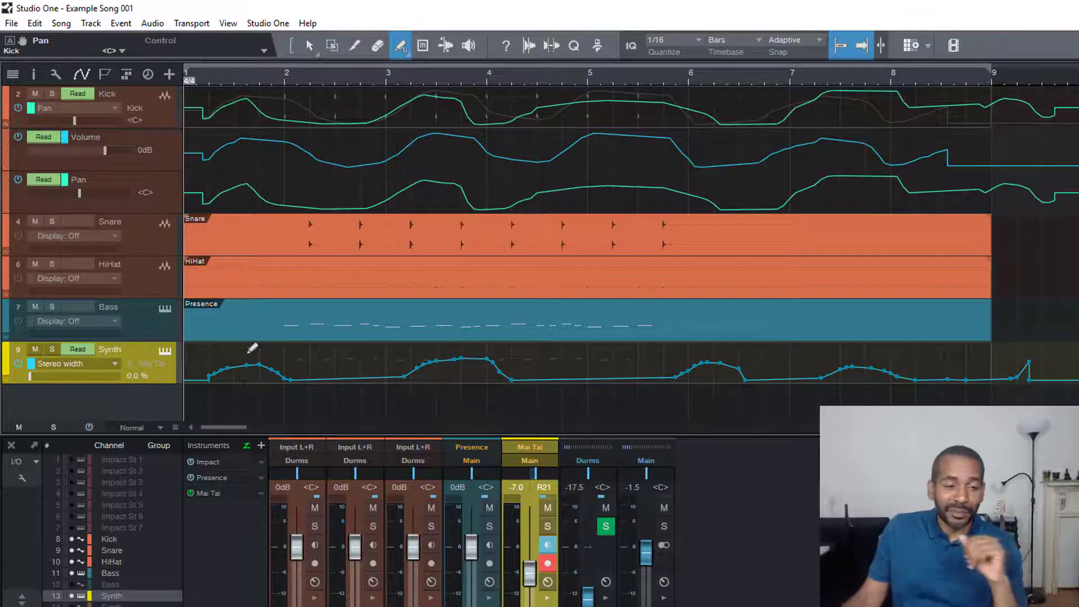
drag(212, 361, 962, 349)
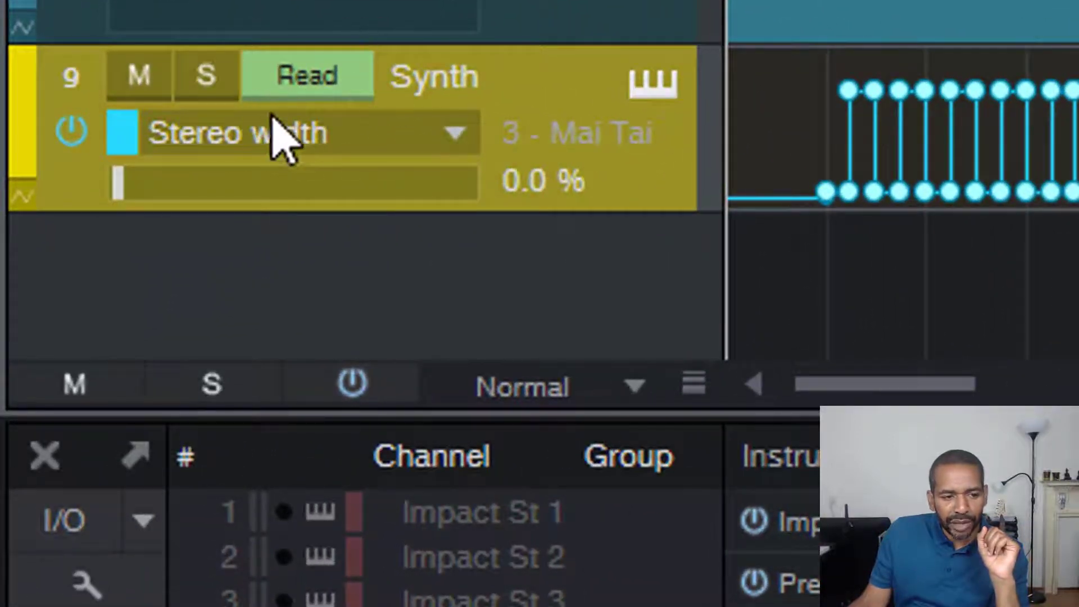
- Switch the Synth track's automation mode to Auto: Off and back to Read
click(319, 83)
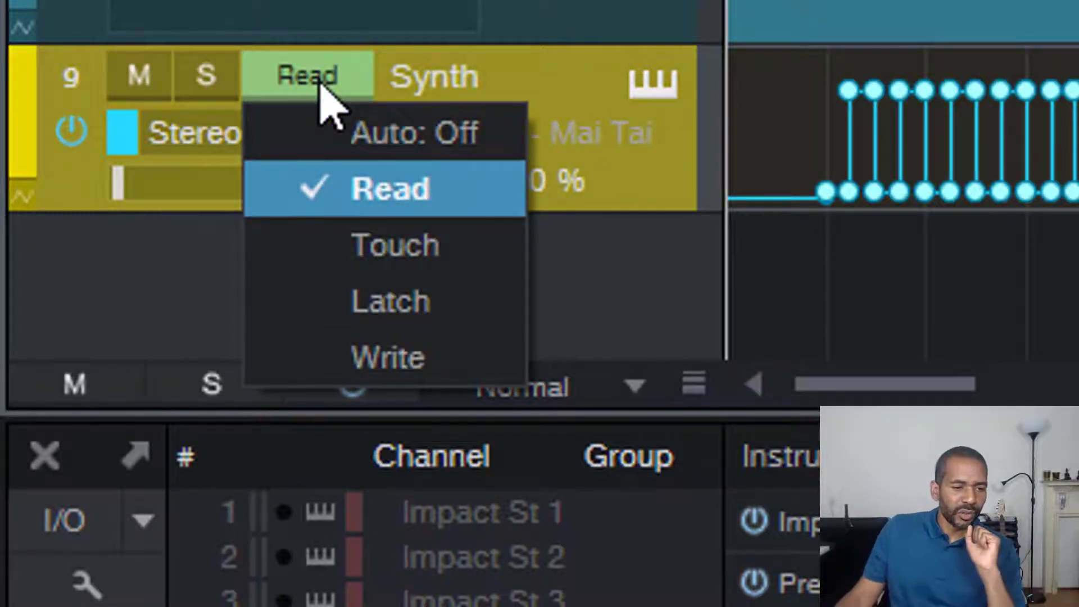
click(427, 150)
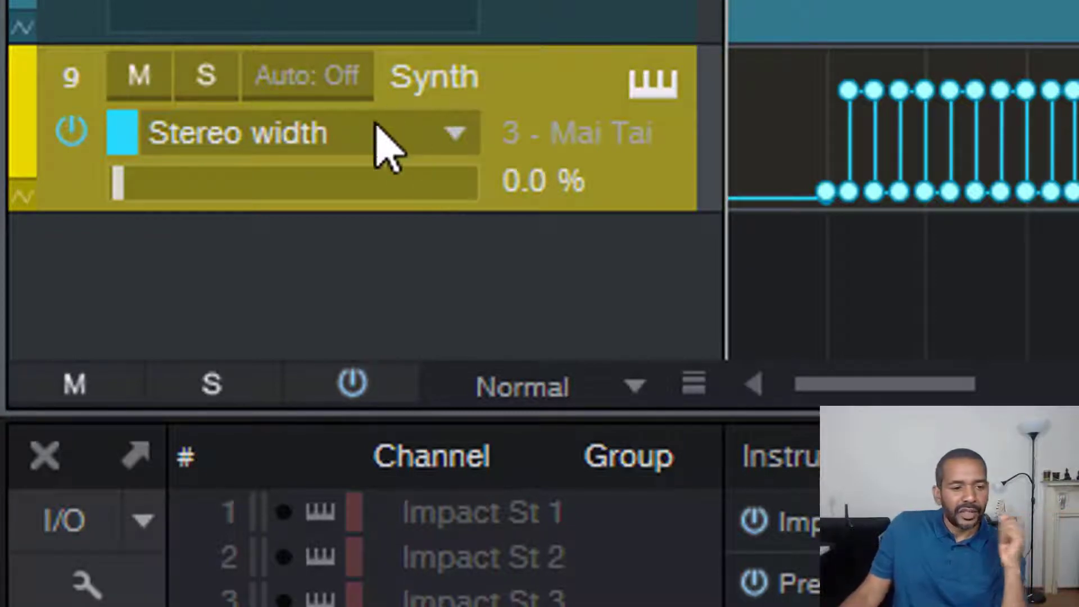
click(345, 90)
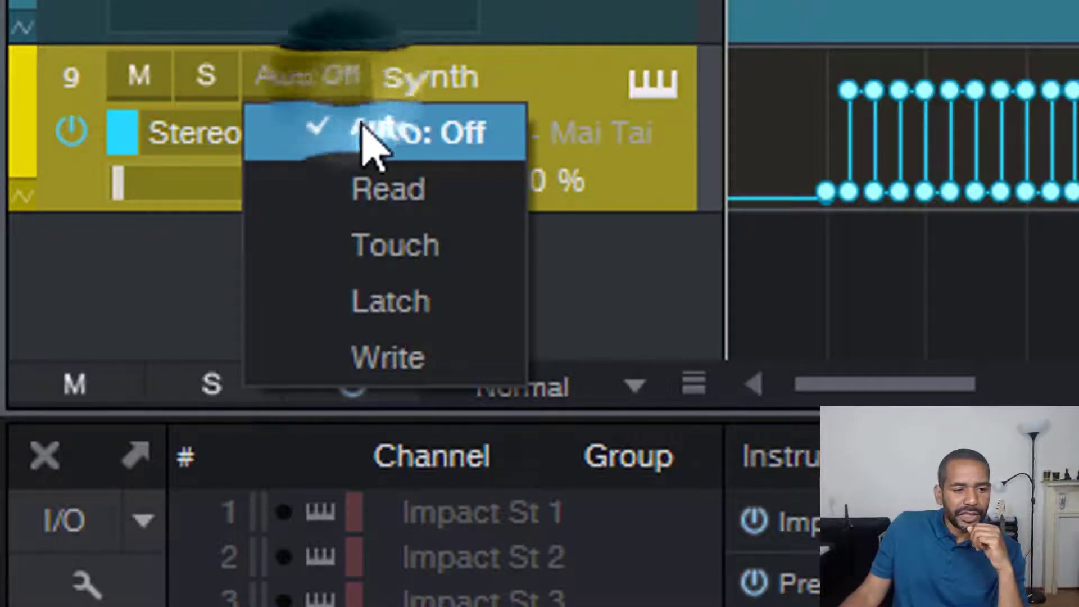
click(396, 192)
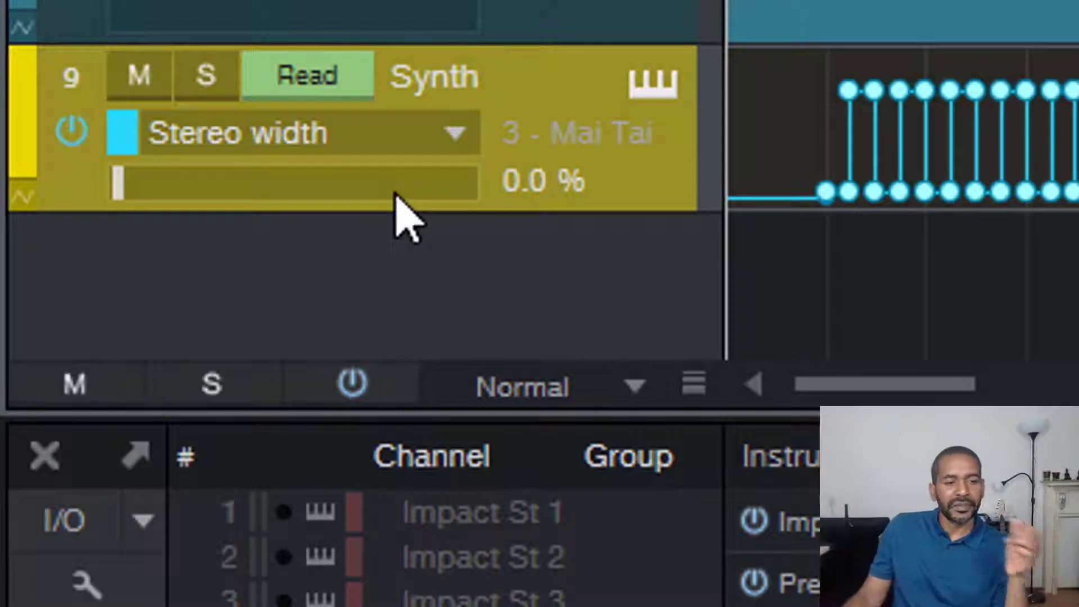
- Switch the Synth track's automation mode to Touch, to Latch and finally to Write
click(342, 74)
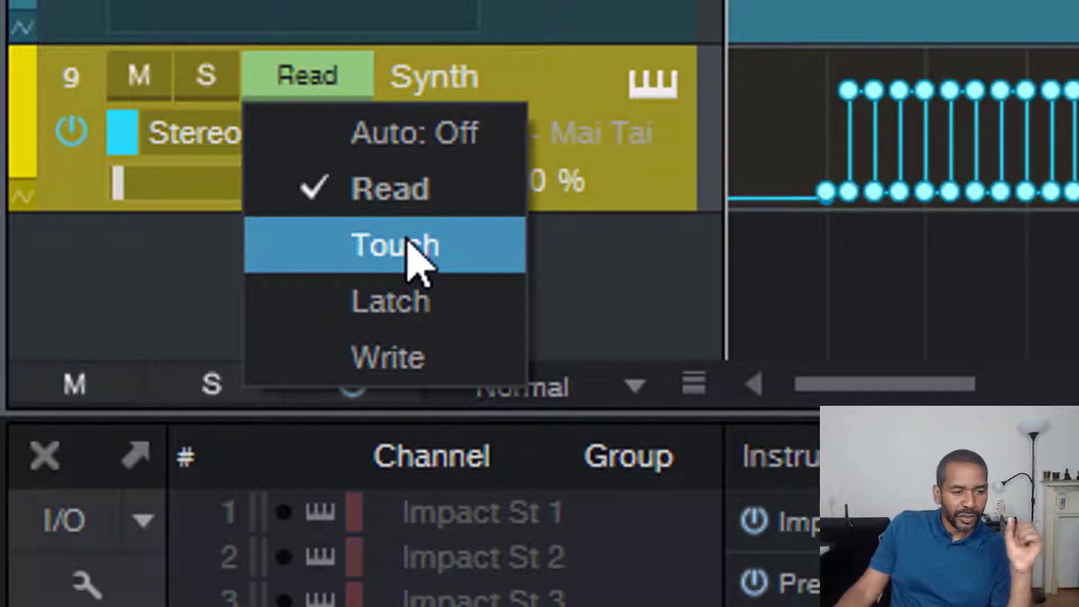
click(414, 261)
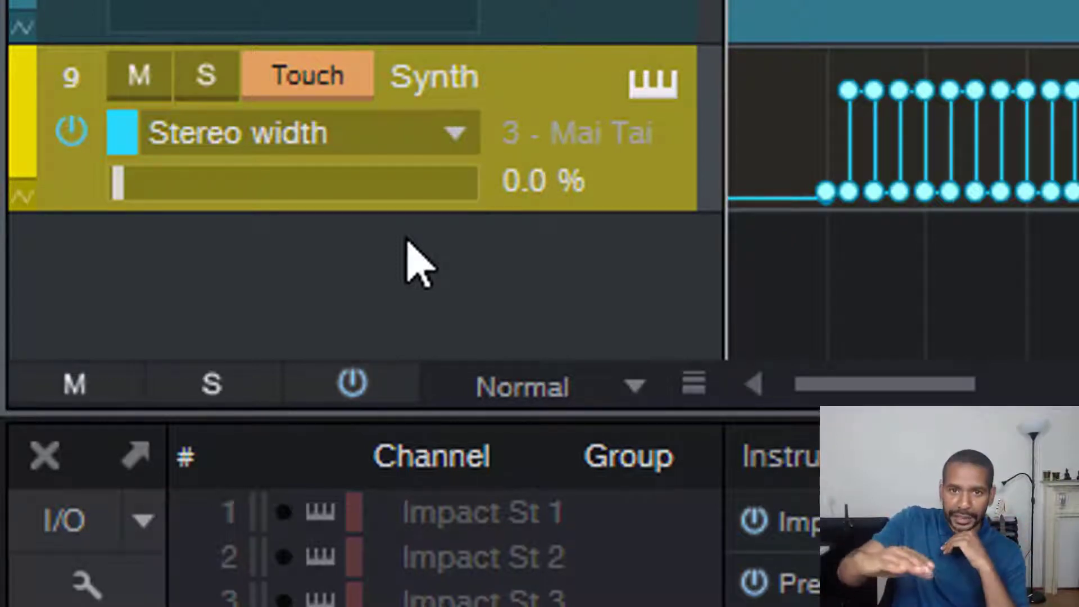
click(320, 78)
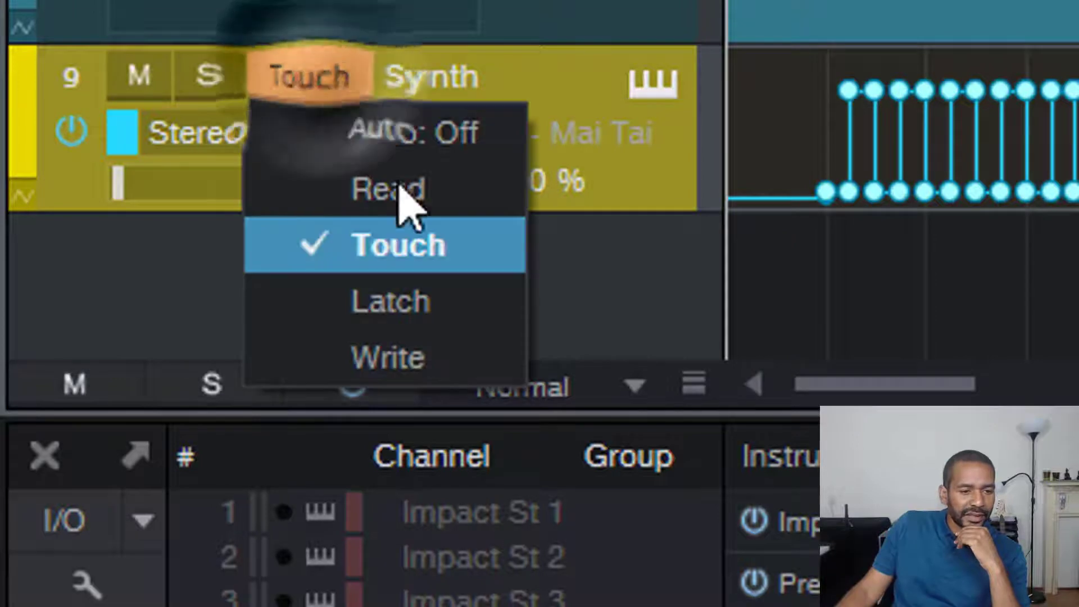
click(375, 302)
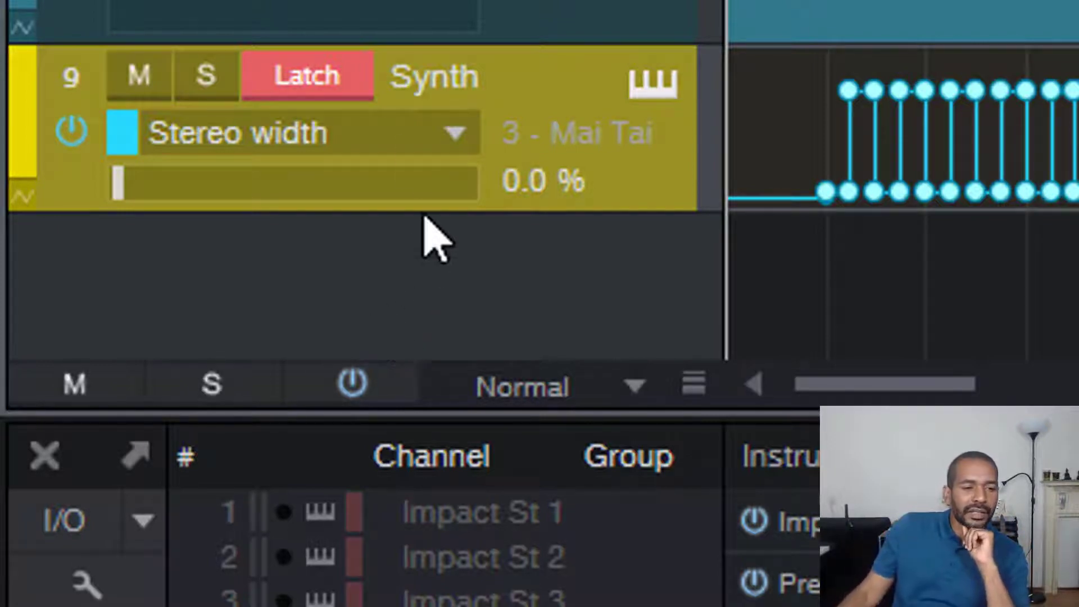
click(340, 79)
click(449, 354)
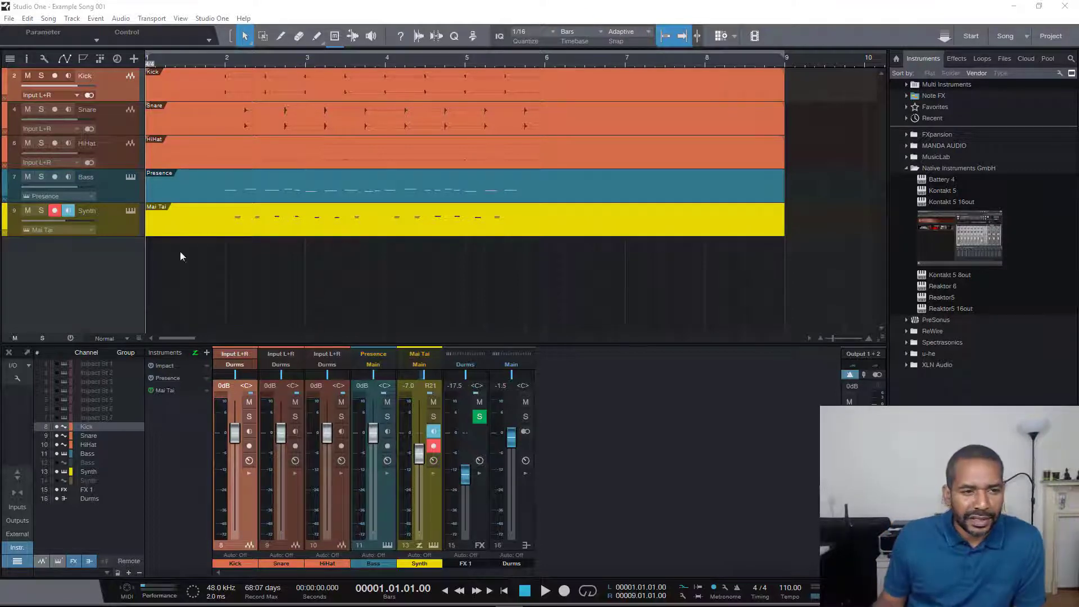
- Add one track of type Automation named Automation 01 and move it below the Synth track
click(133, 58)
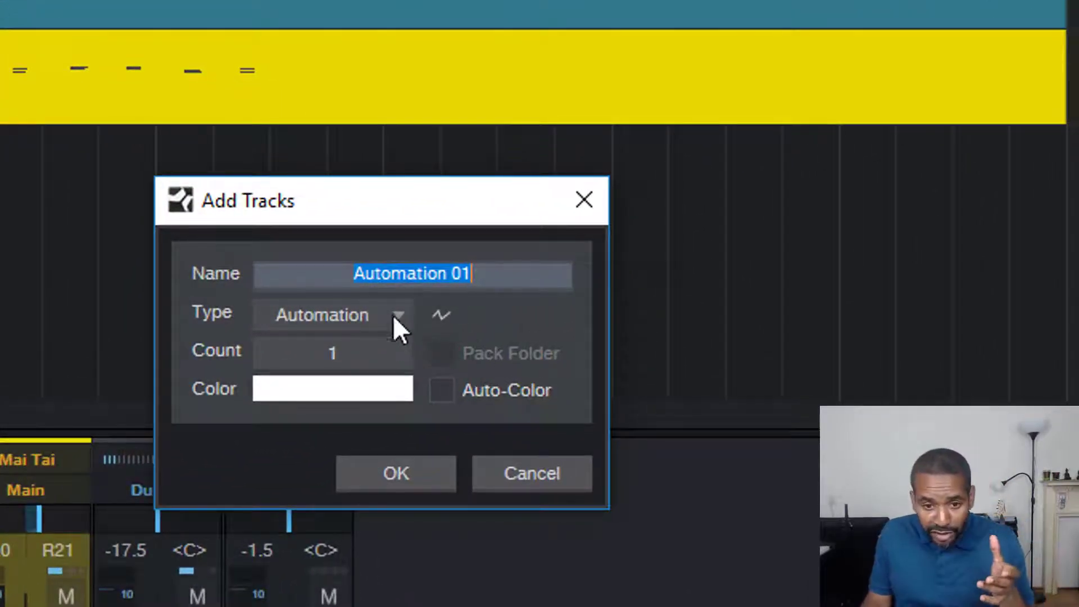
click(395, 315)
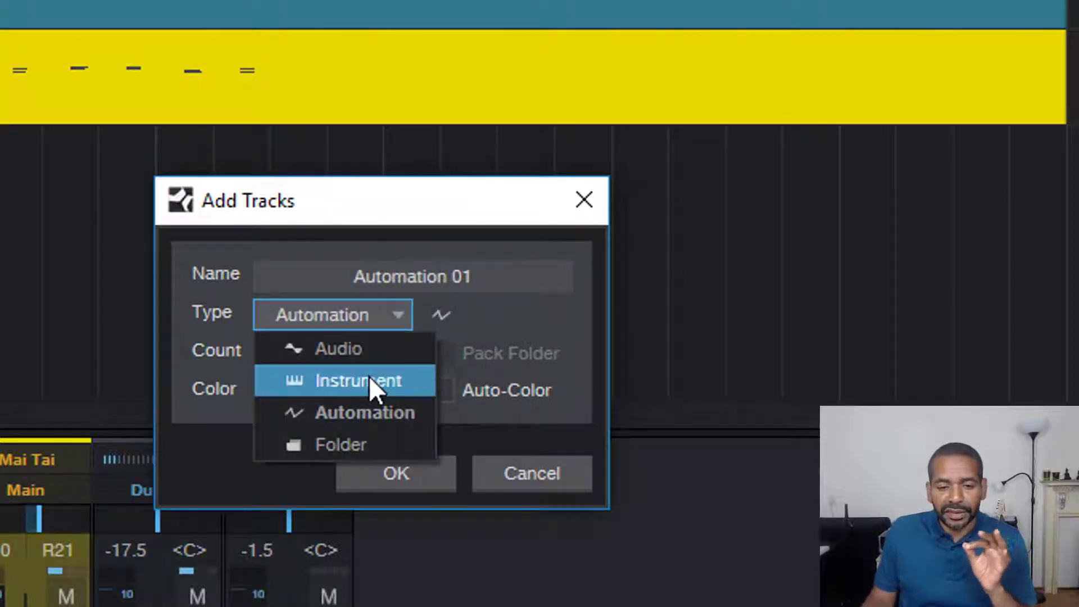
click(366, 414)
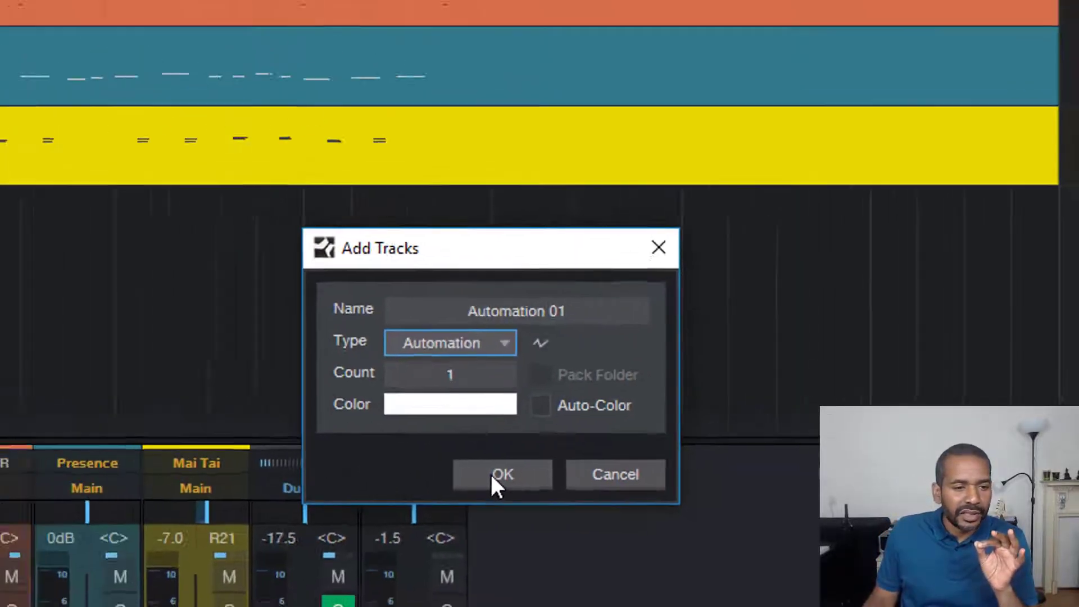
click(388, 477)
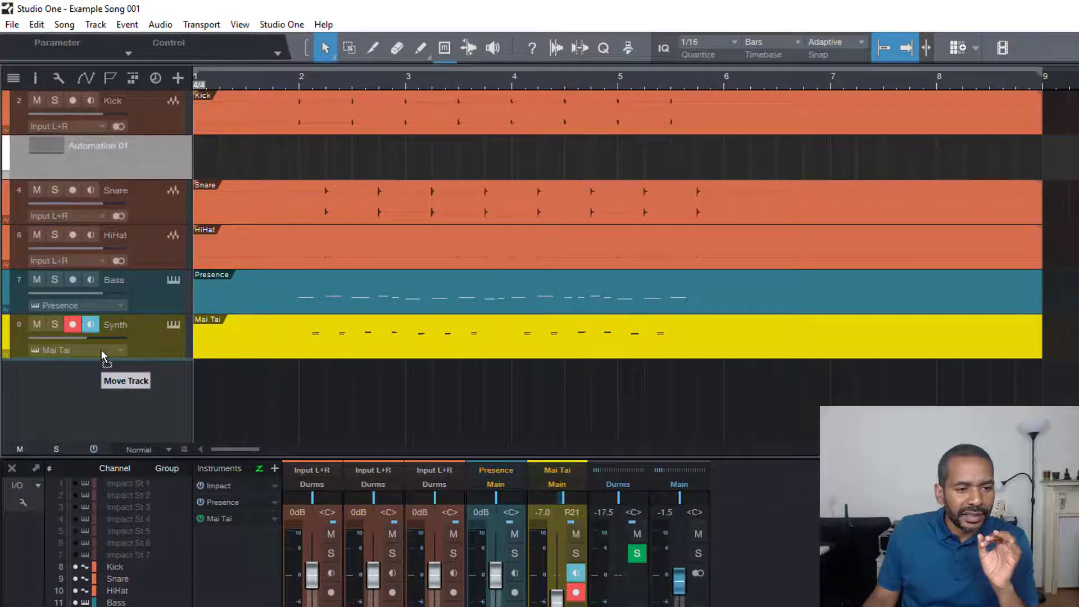
drag(101, 350, 101, 350)
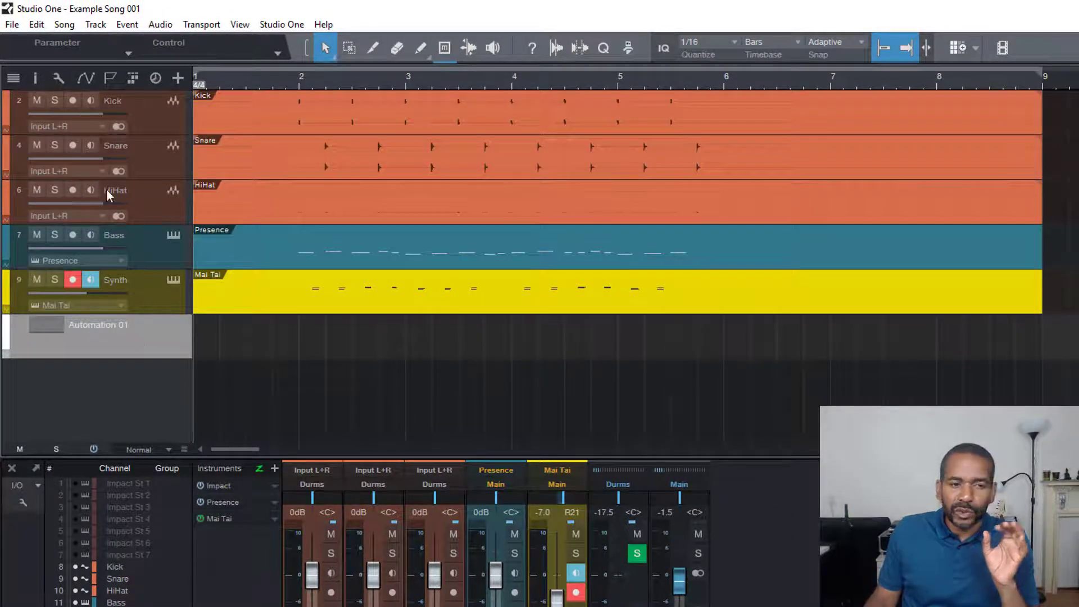
- Show the tracks' automation and open the add/remove parameter dialog for the Automation 01 track
click(87, 80)
click(121, 336)
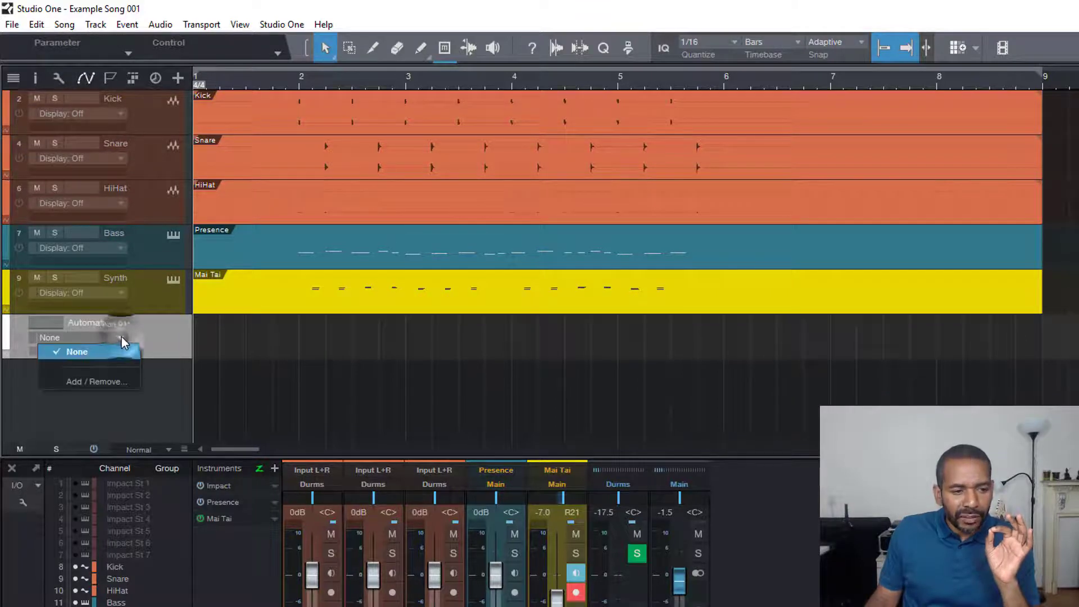
click(118, 382)
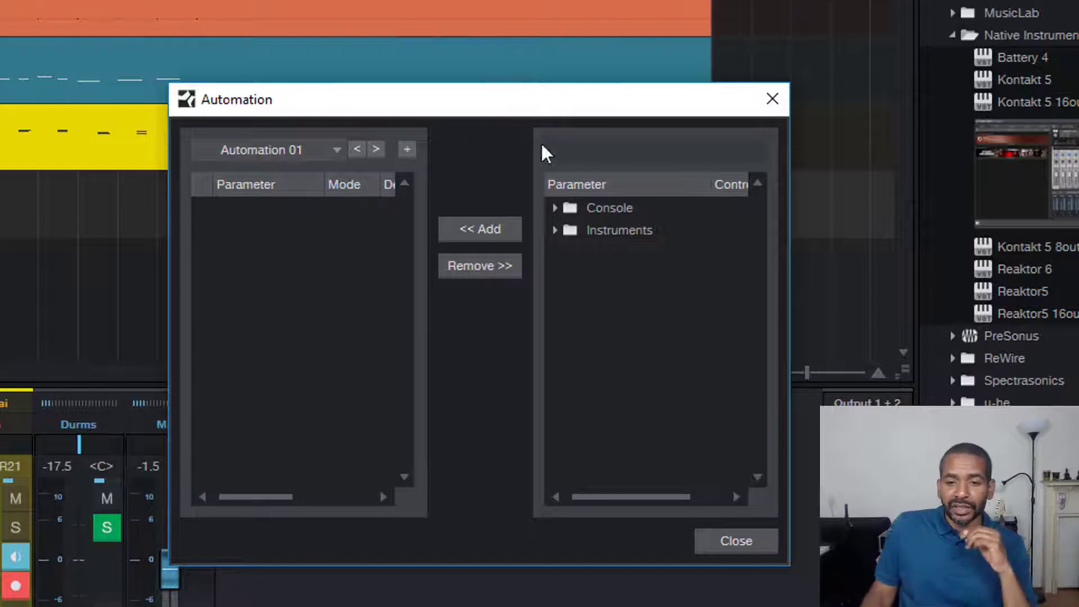
drag(478, 104, 363, 84)
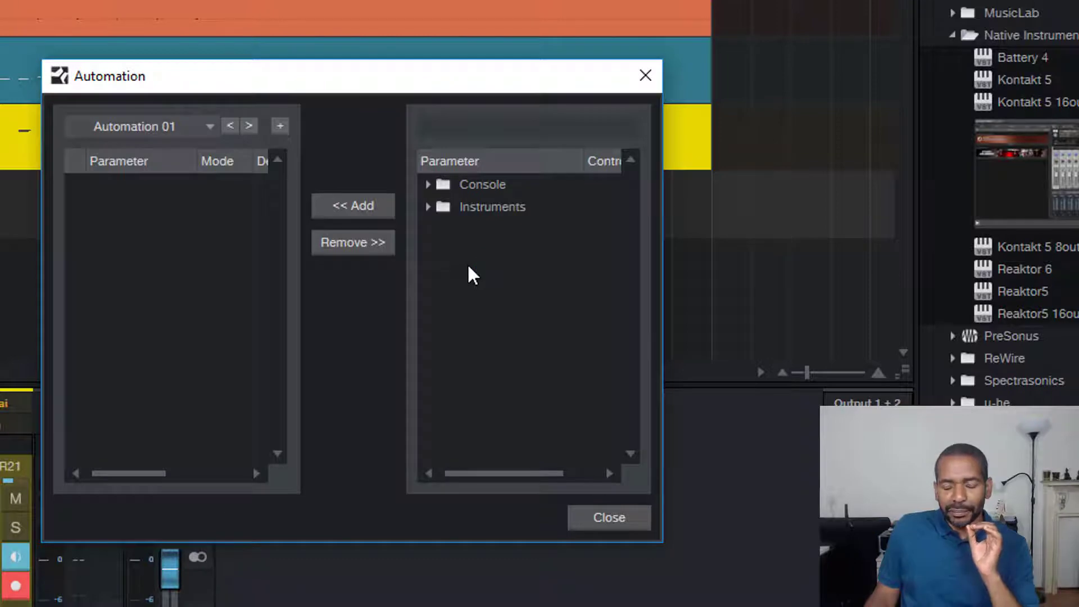
- Add the Stereo width parameter of the Mai Tai instrument's OSC 1 to the Automation 01 track and close the dialog
double_click(446, 205)
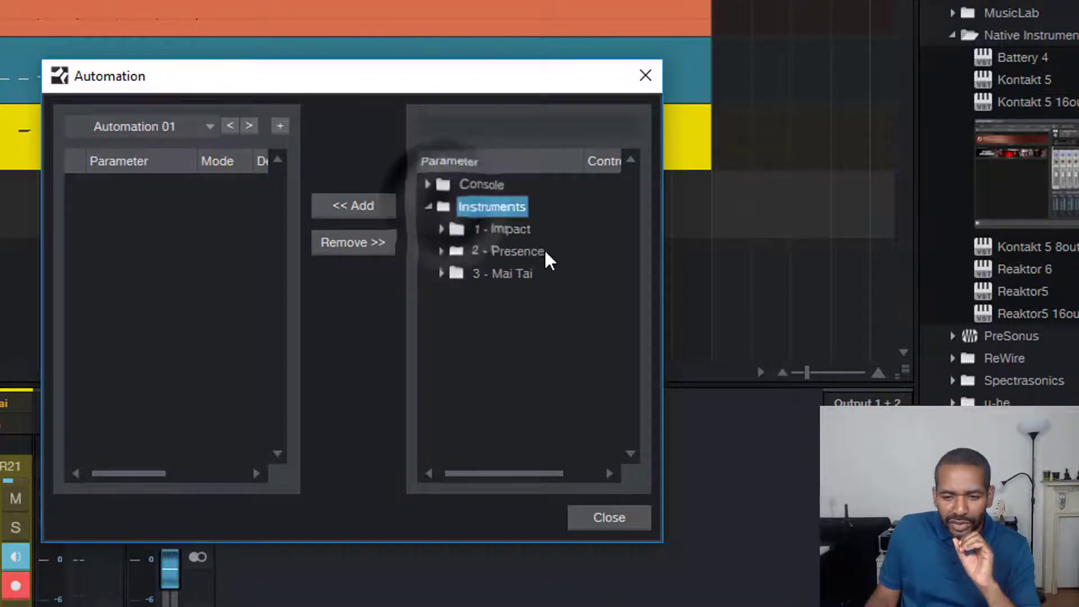
double_click(457, 272)
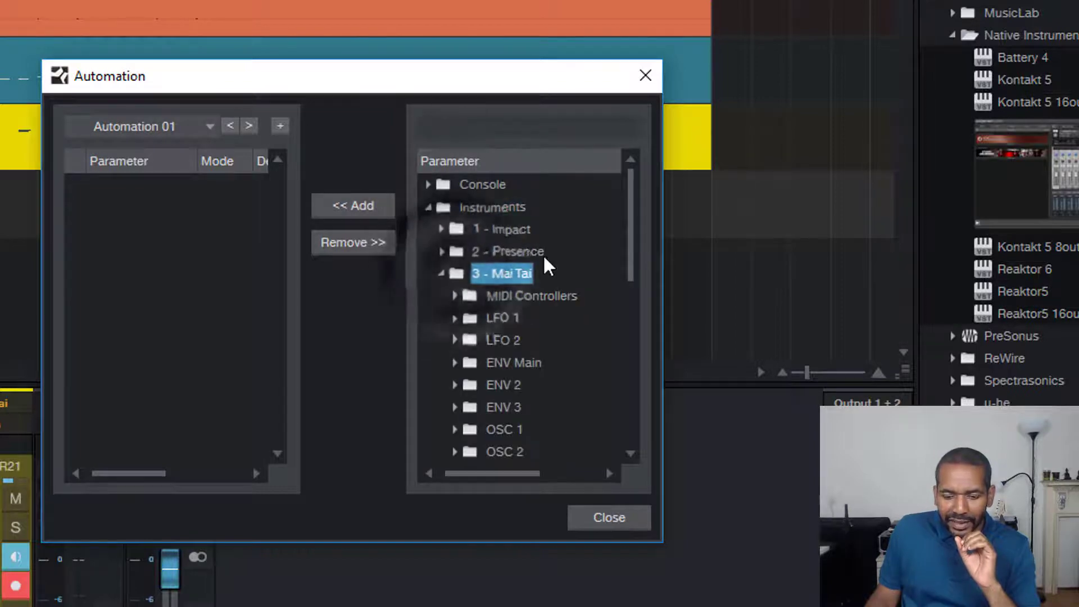
scroll(543, 254, down, 1)
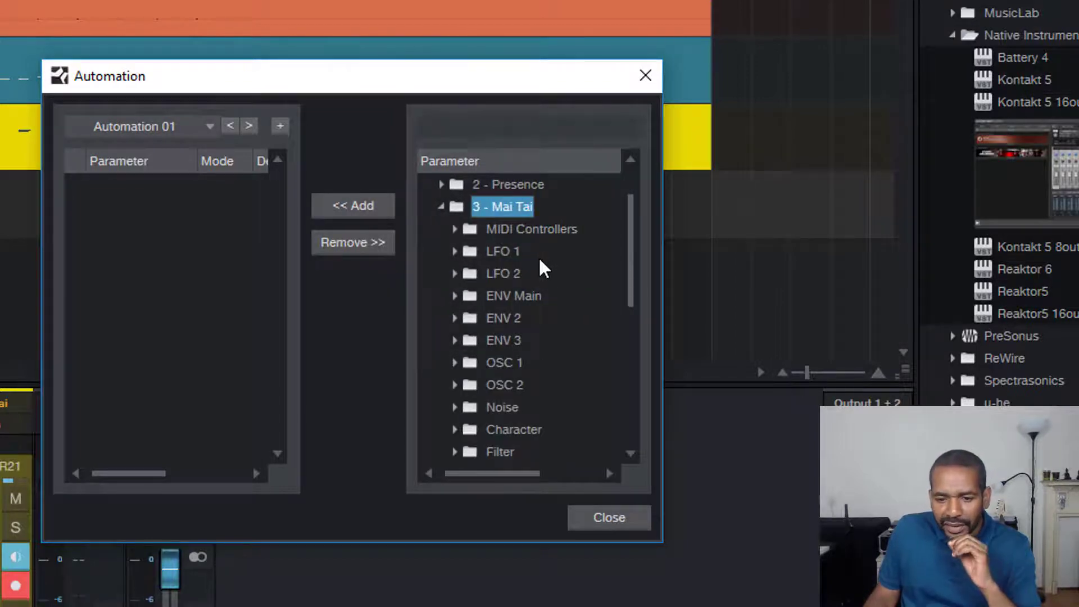
scroll(538, 256, down, 1)
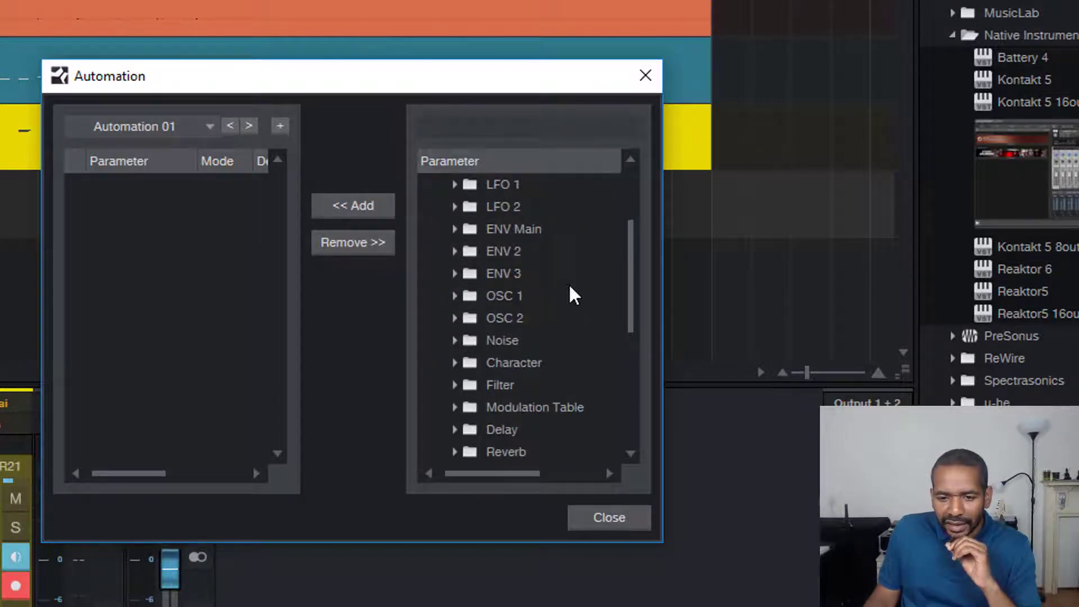
double_click(472, 319)
double_click(484, 318)
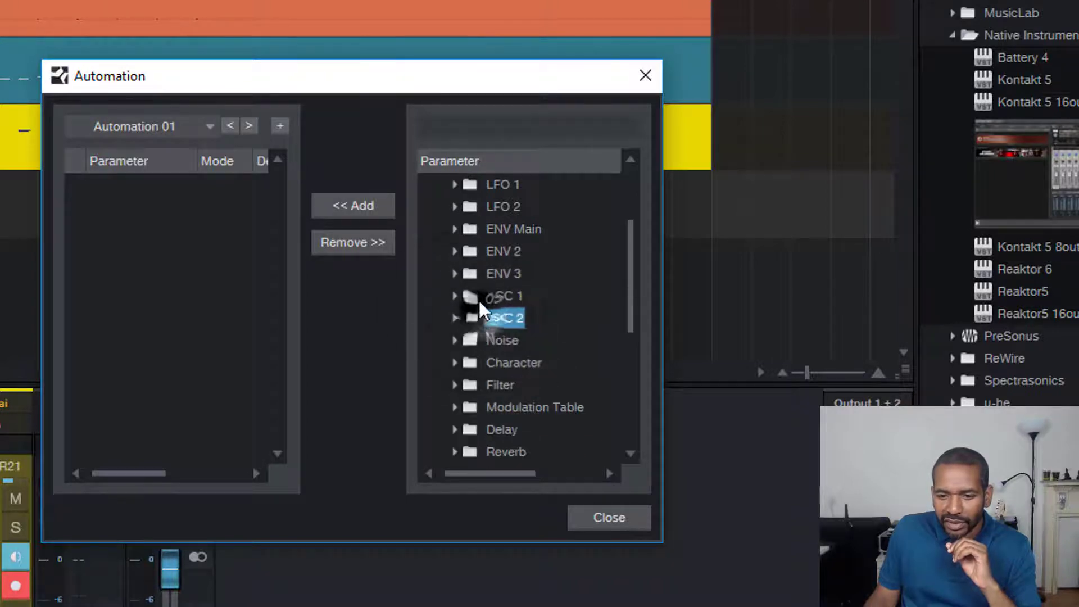
double_click(472, 294)
scroll(608, 305, down, 1)
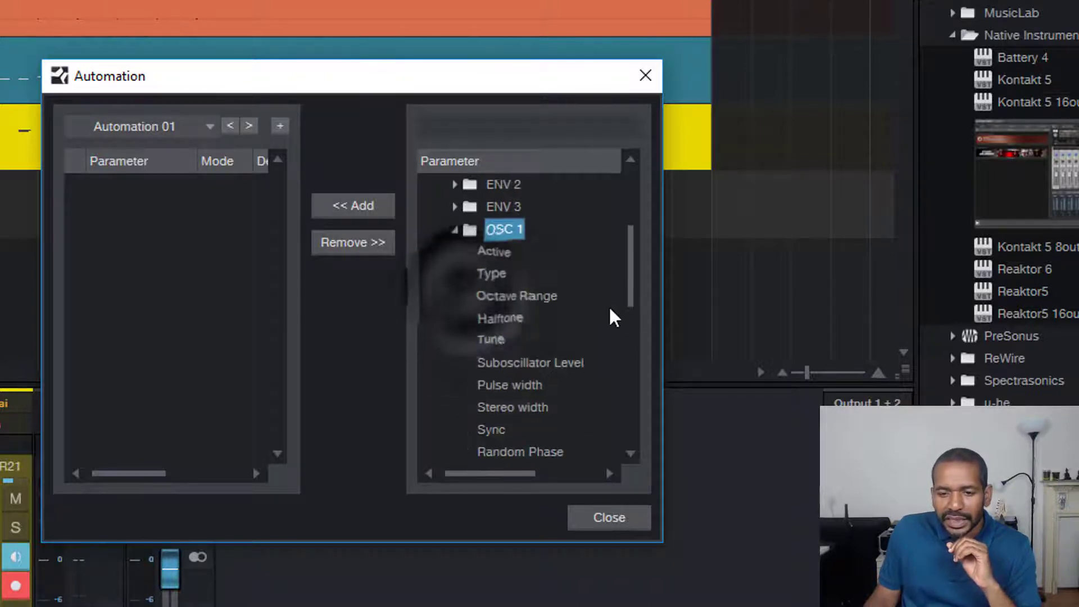
click(539, 406)
click(346, 201)
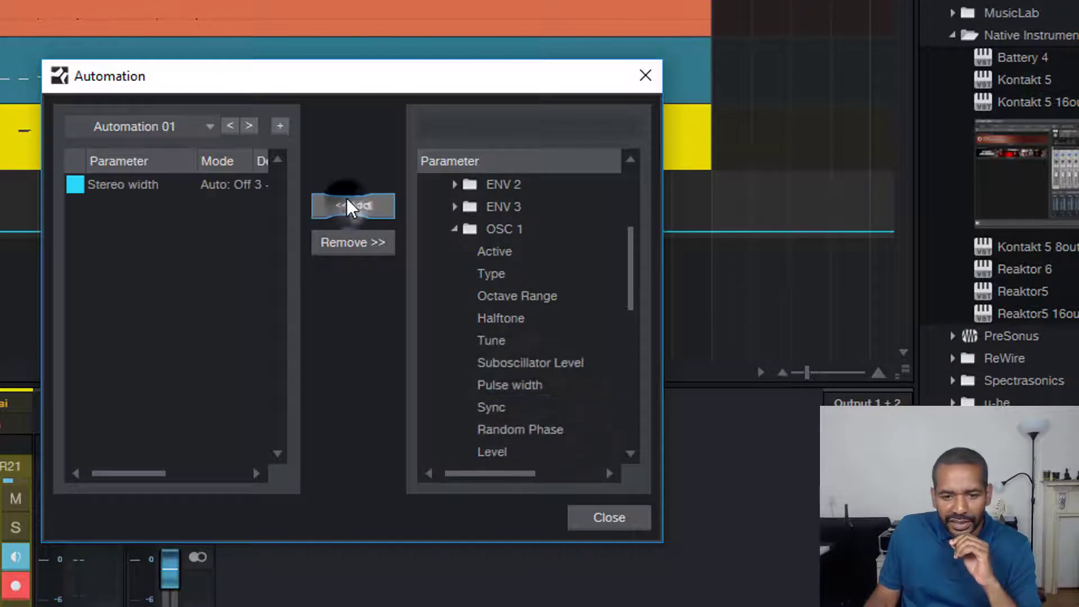
click(616, 522)
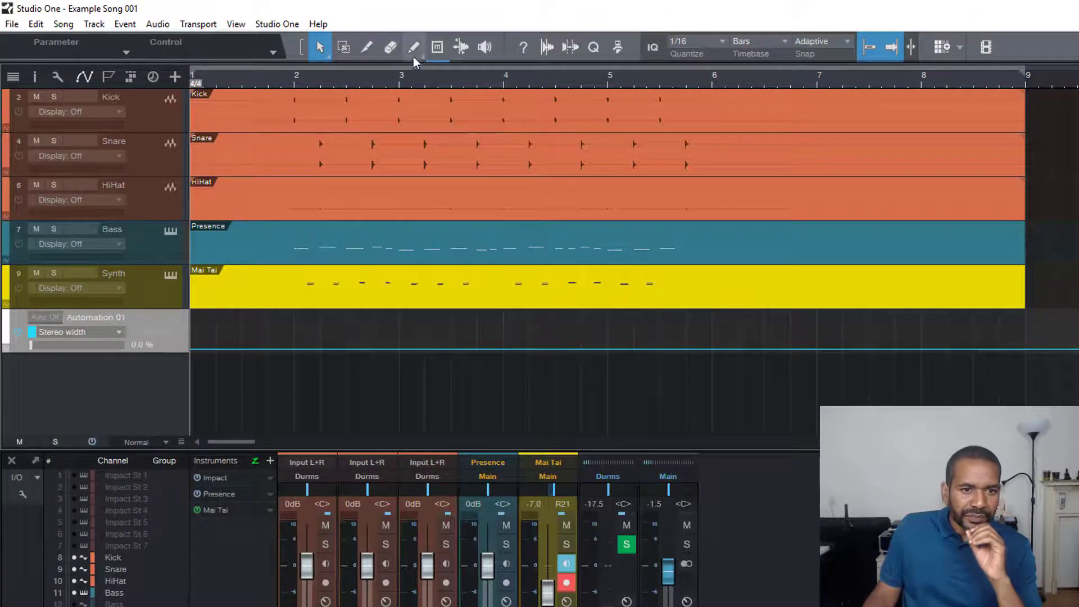
- Draw a freehand Stereo width curve on the Automation 01 track from about bar 1.5 to bar 8.5, with an extra point near bar 3.5
click(413, 47)
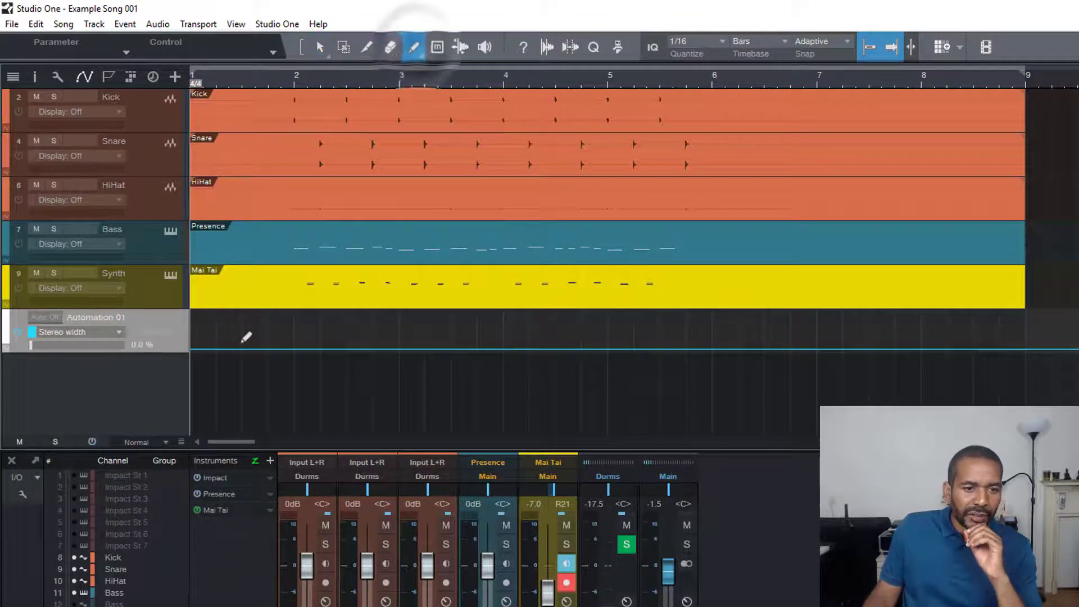
mouse_move(246, 336)
mouse_down()
mouse_move(385, 378)
mouse_move(679, 383)
mouse_move(971, 336)
mouse_up()
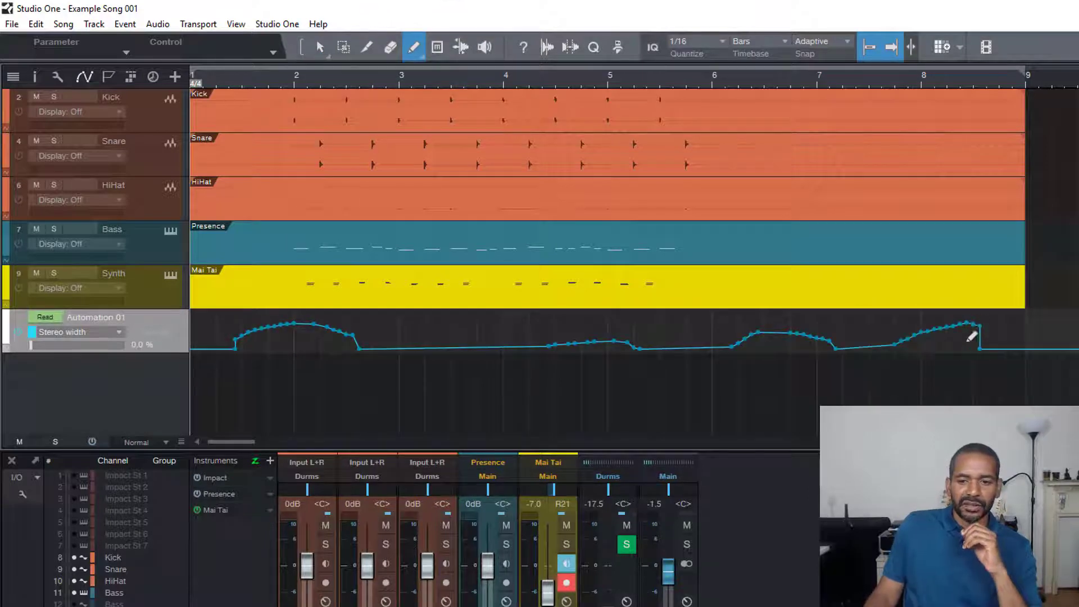
click(451, 336)
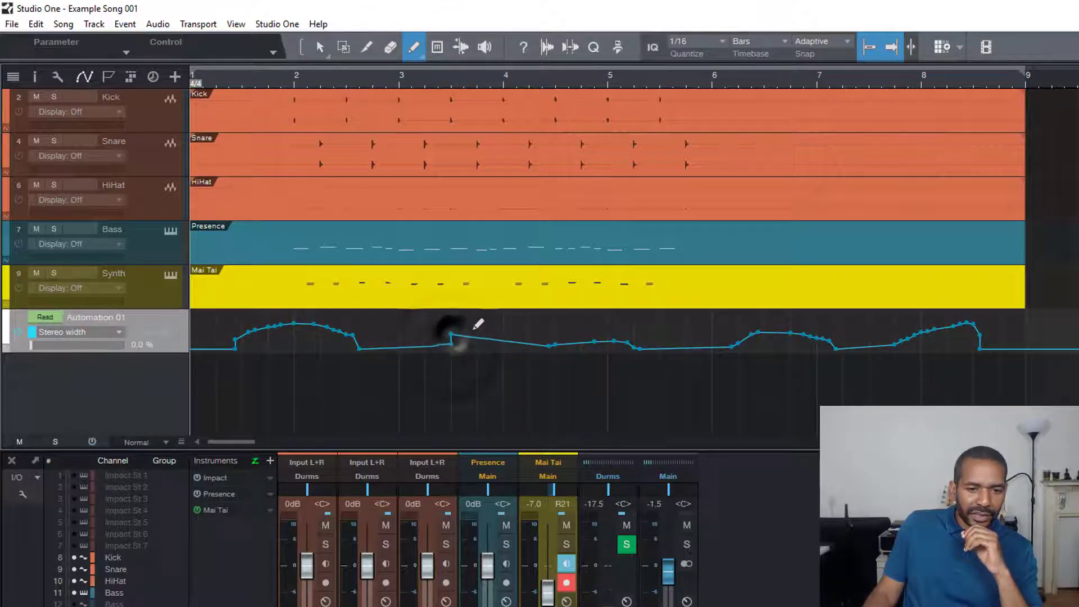
- Add Stereo width points at about bars 3.3 and 3.7 on the Automation 01 track
click(432, 327)
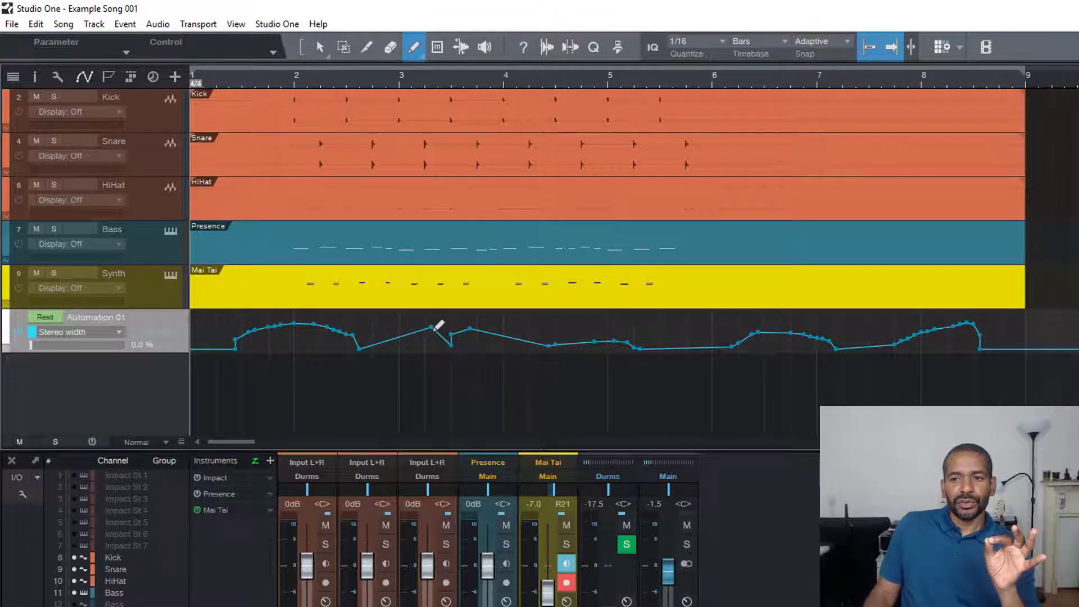
click(146, 294)
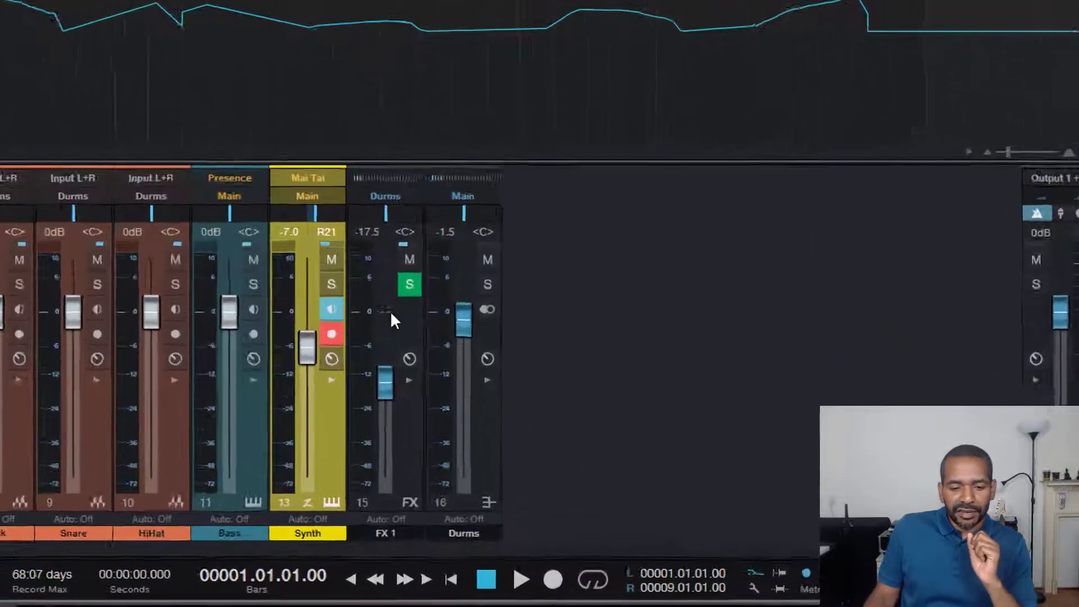
- Expand the FX 1 channel to show its inserts and open the add/remove parameter dialog for the Automation 01 track
click(472, 433)
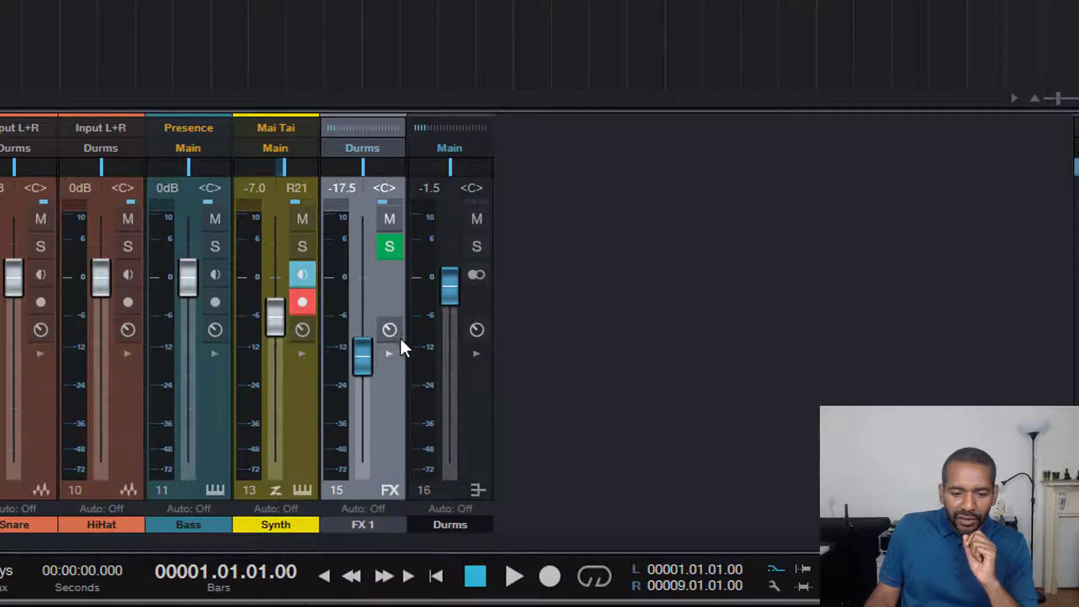
click(389, 353)
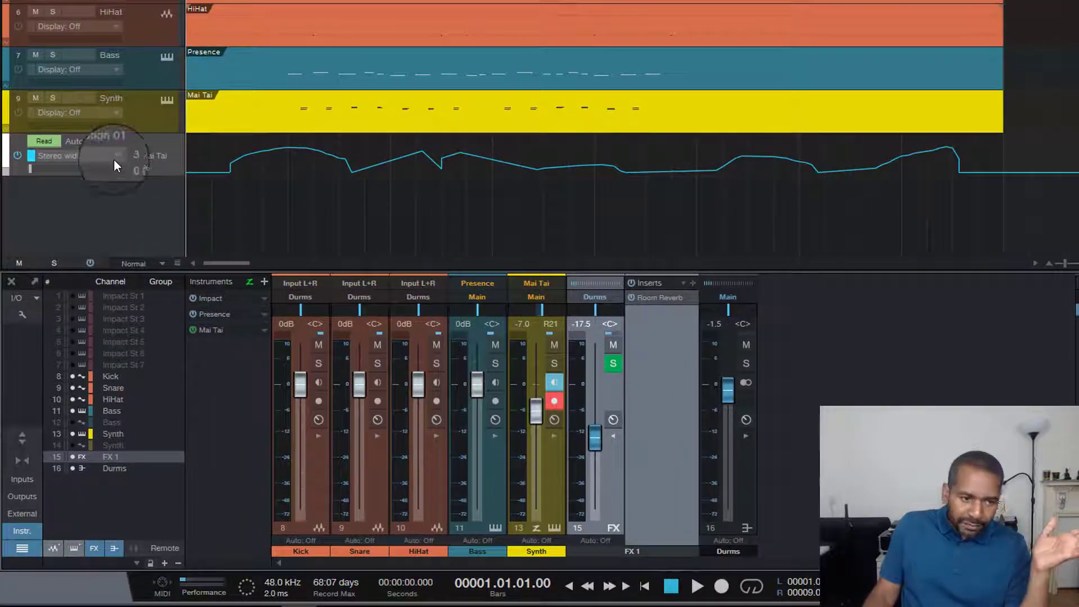
click(118, 156)
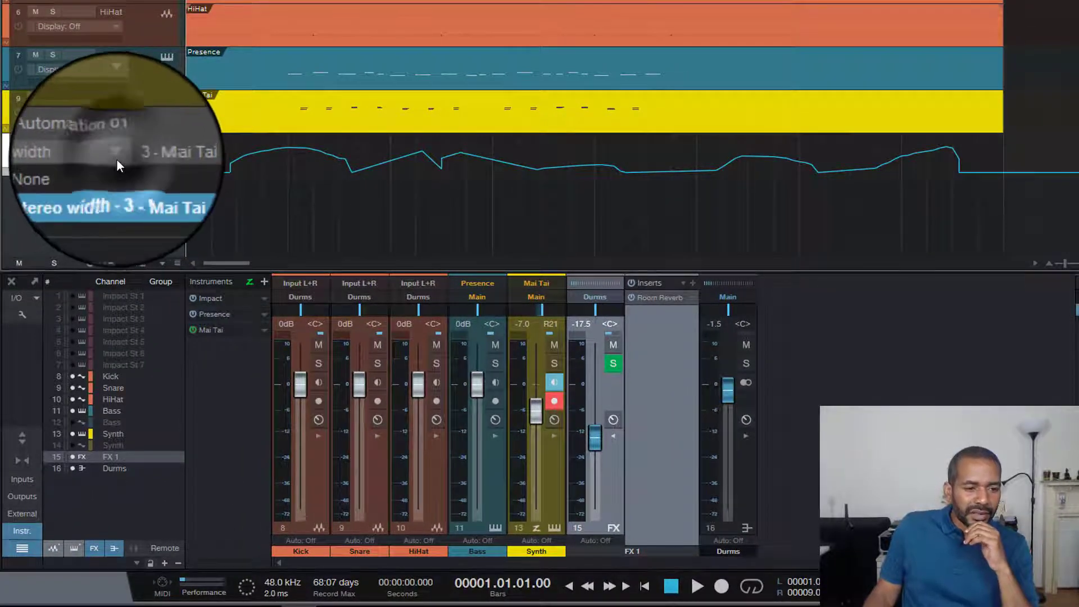
click(100, 215)
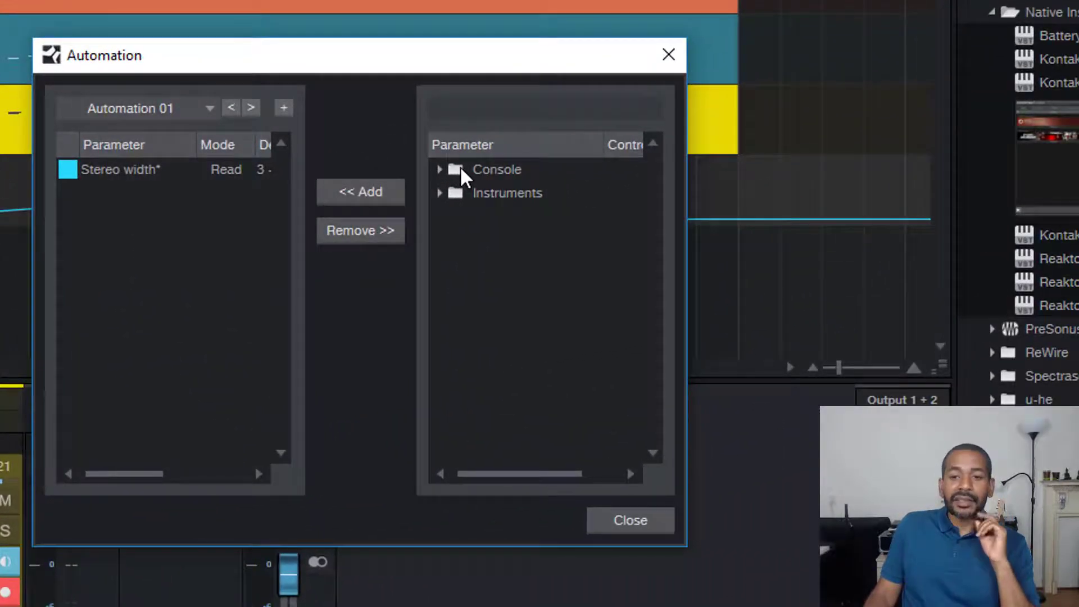
- Add the Room Size parameter from the FX 1 channel's reverb insert to the Automation 01 track and close the dialog
double_click(831, 141)
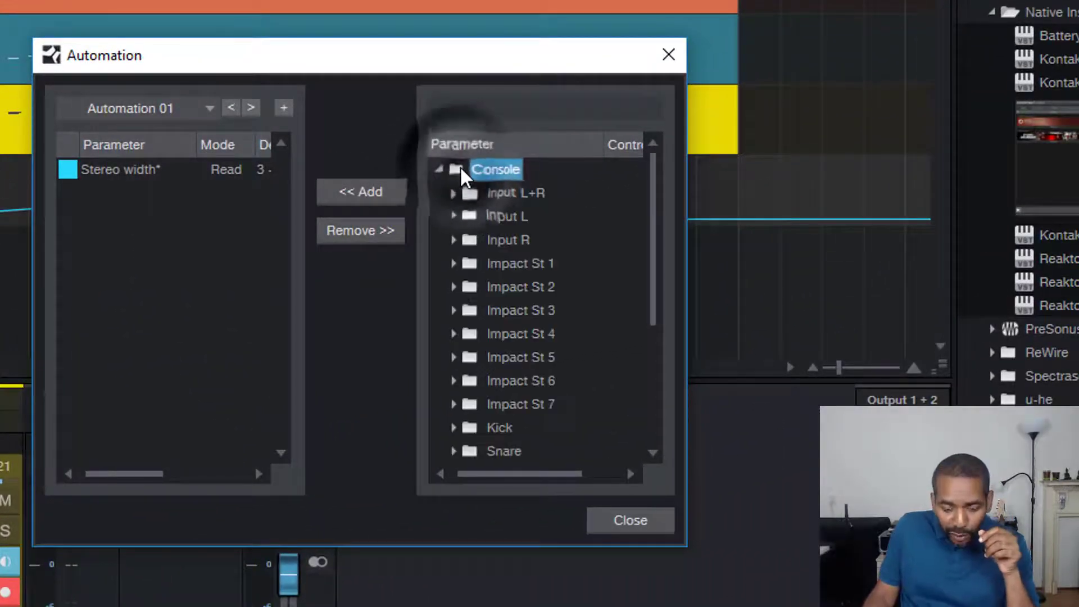
scroll(540, 216, down, 2)
scroll(543, 225, down, 1)
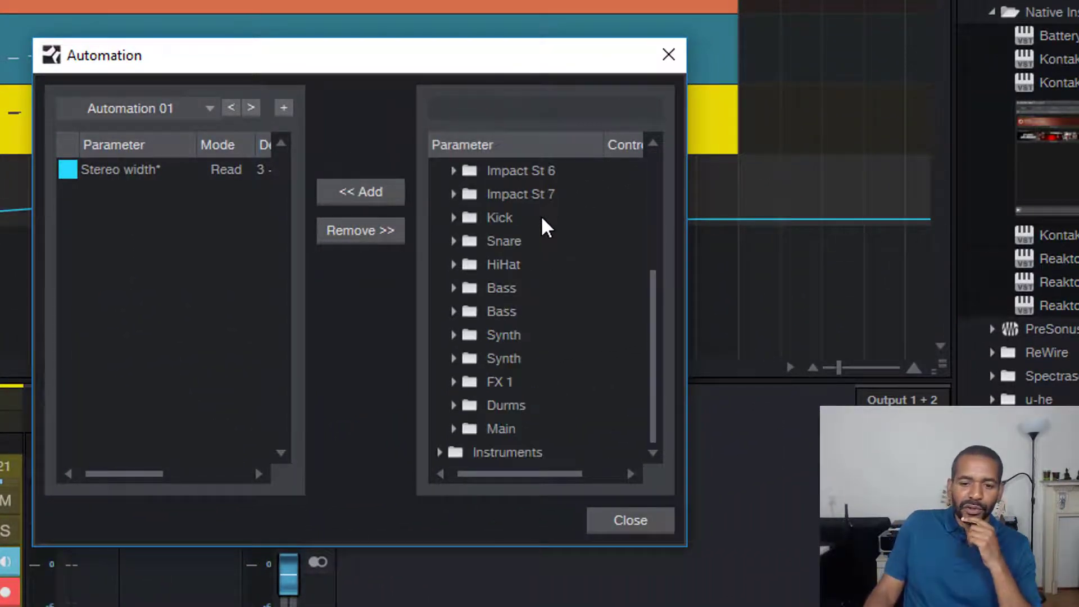
double_click(473, 382)
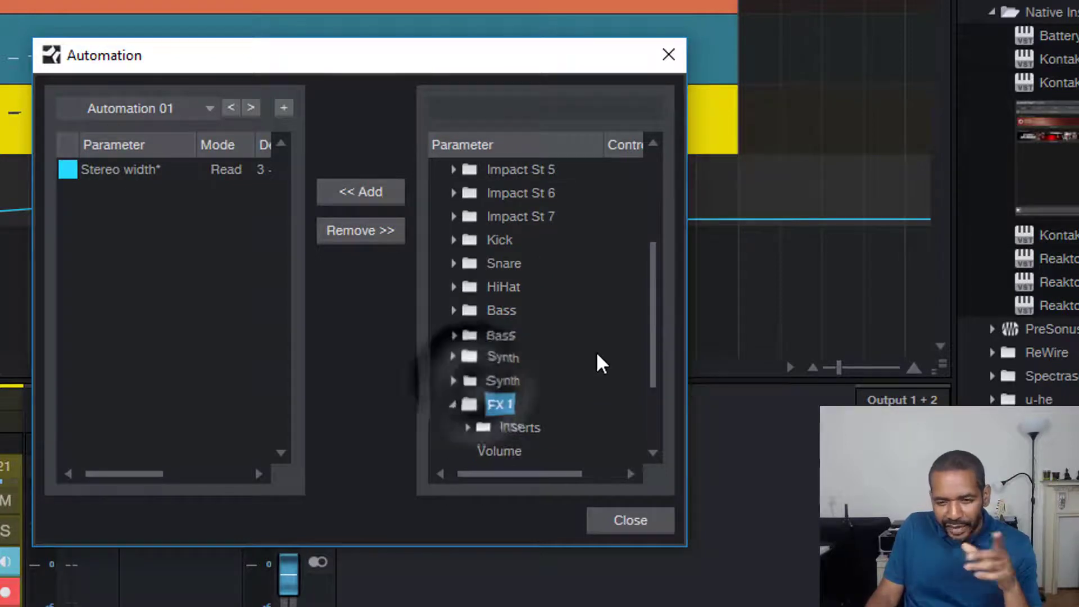
scroll(596, 352, down, 1)
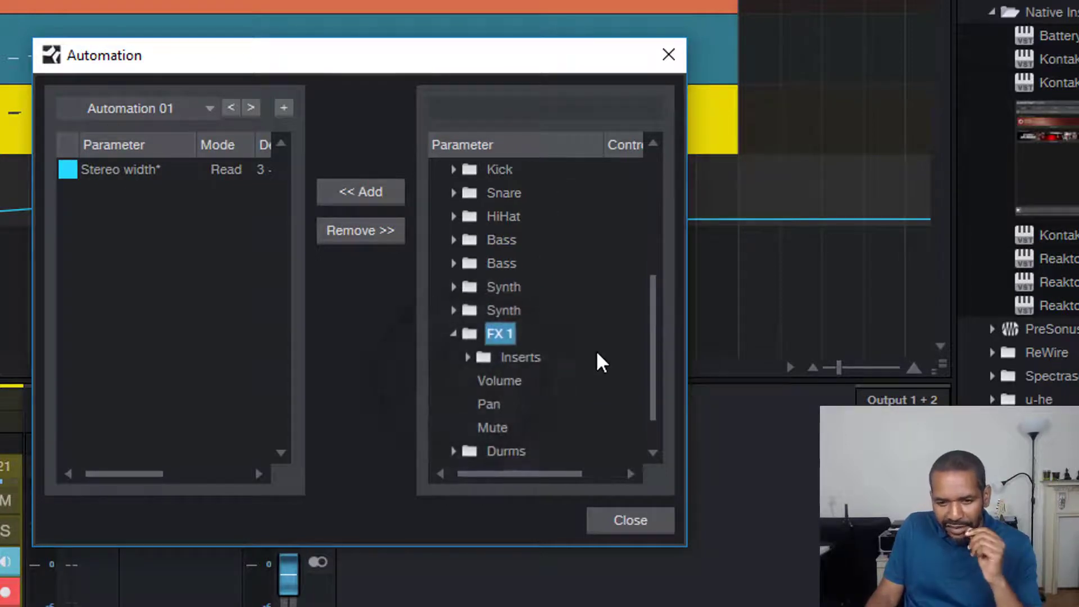
double_click(487, 355)
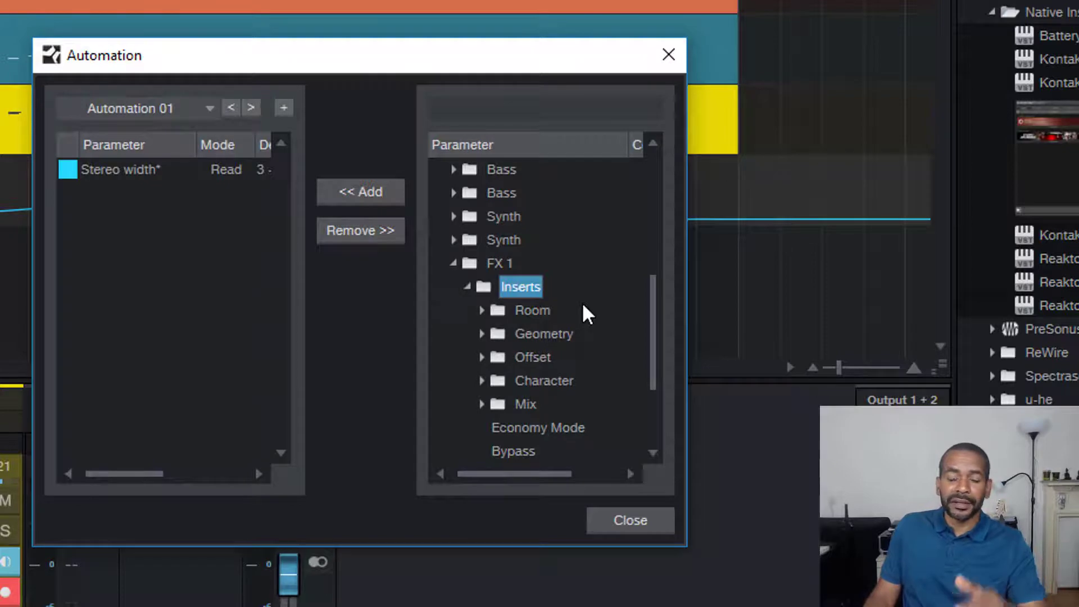
double_click(498, 309)
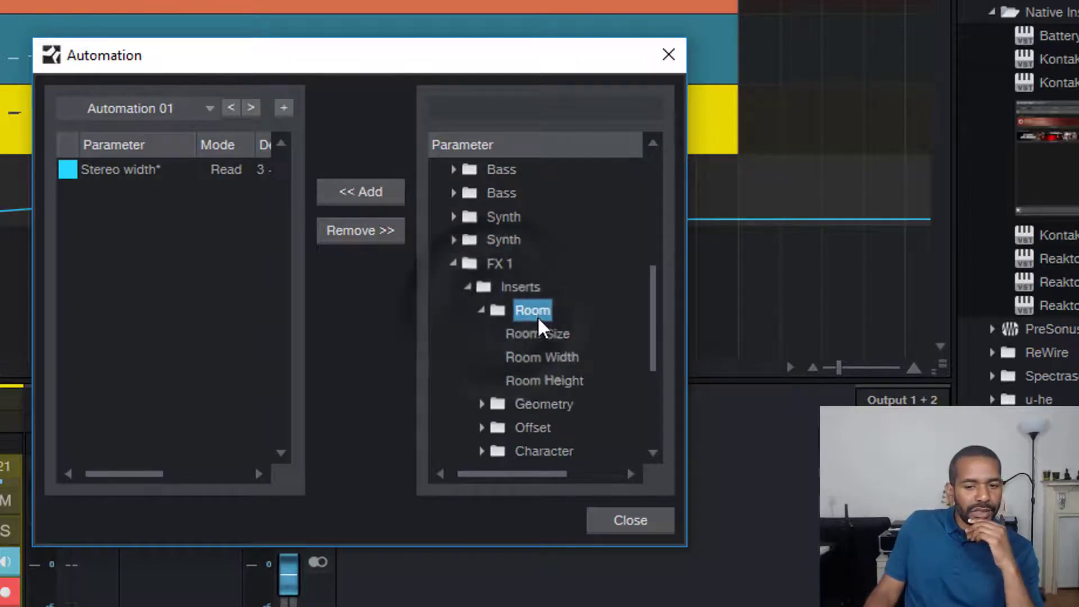
click(537, 332)
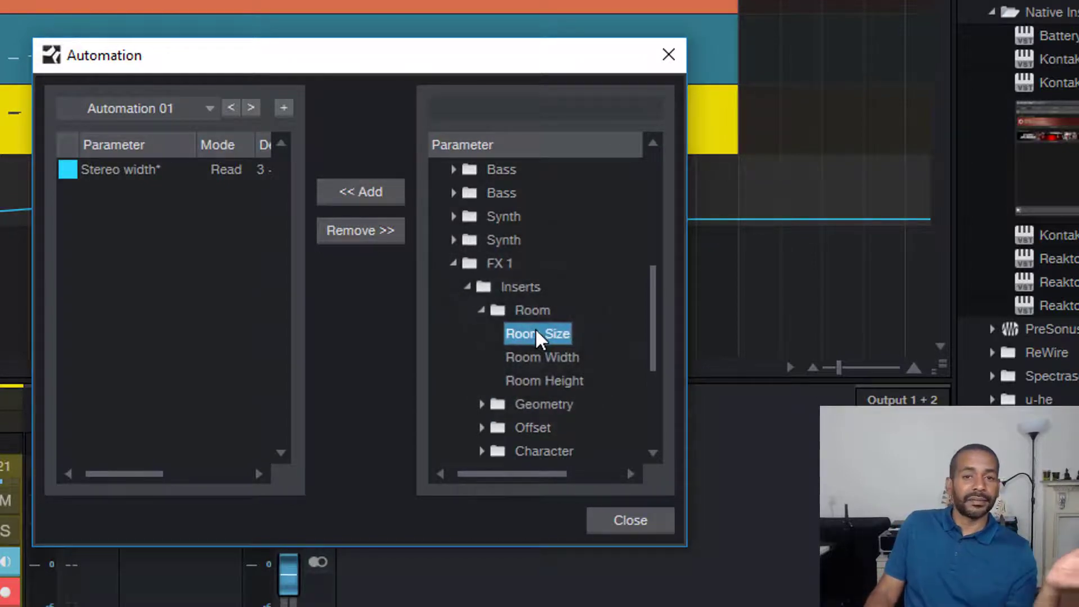
click(357, 197)
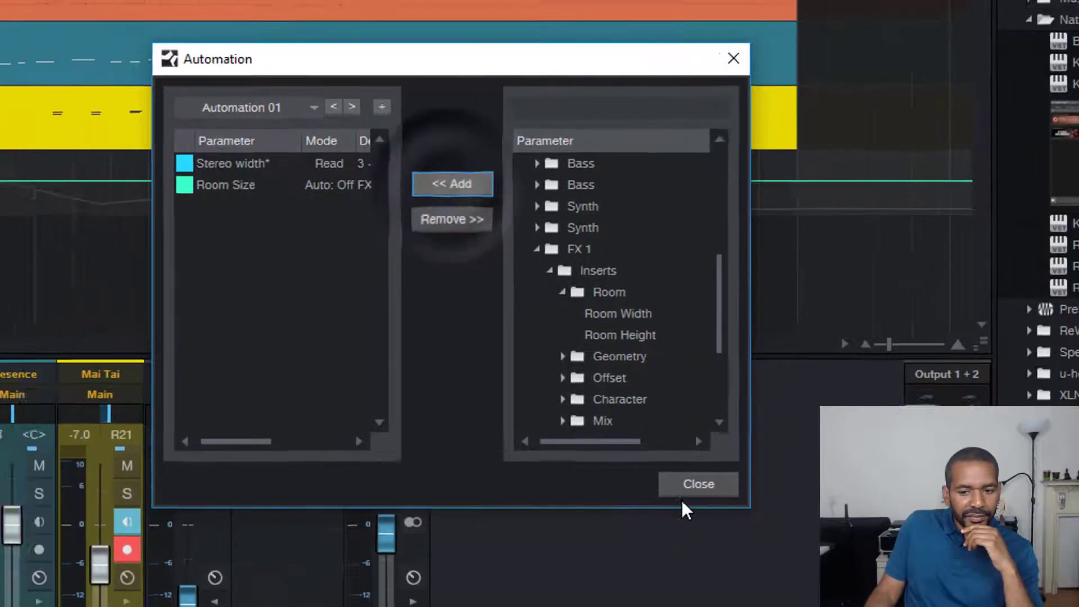
click(682, 497)
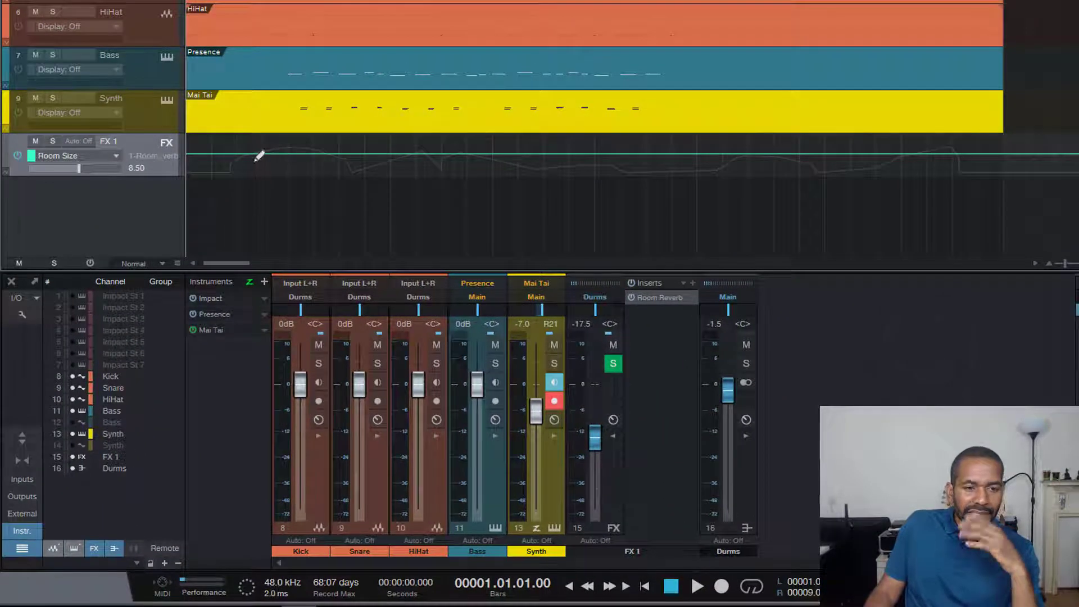
- Draw a freehand Room Size curve on the automation track from about bar 1.5 to about bar 8
mouse_move(236, 159)
mouse_down()
mouse_move(245, 152)
mouse_move(325, 169)
mouse_move(431, 157)
mouse_move(461, 185)
mouse_up()
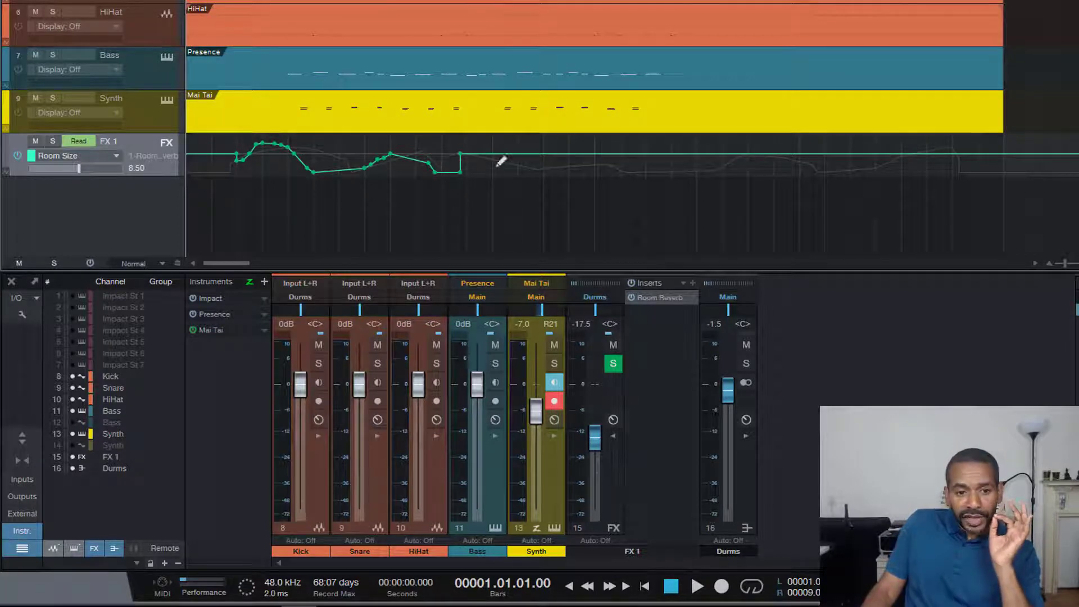
drag(506, 153, 915, 164)
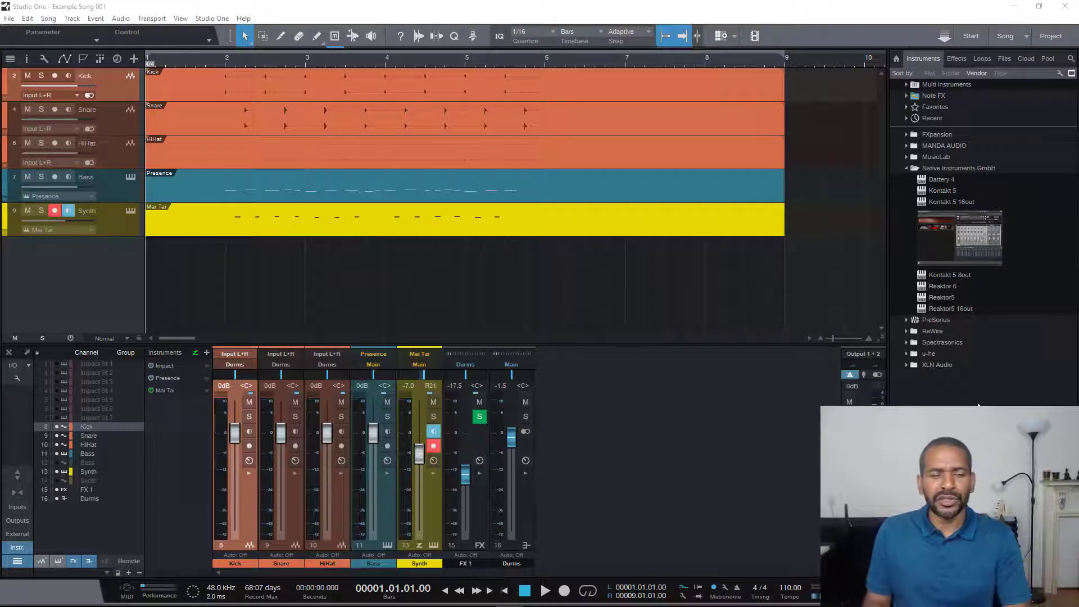
- Open the Bass track's Presence part in the note editor and switch the editor to the Arrow tool
click(292, 187)
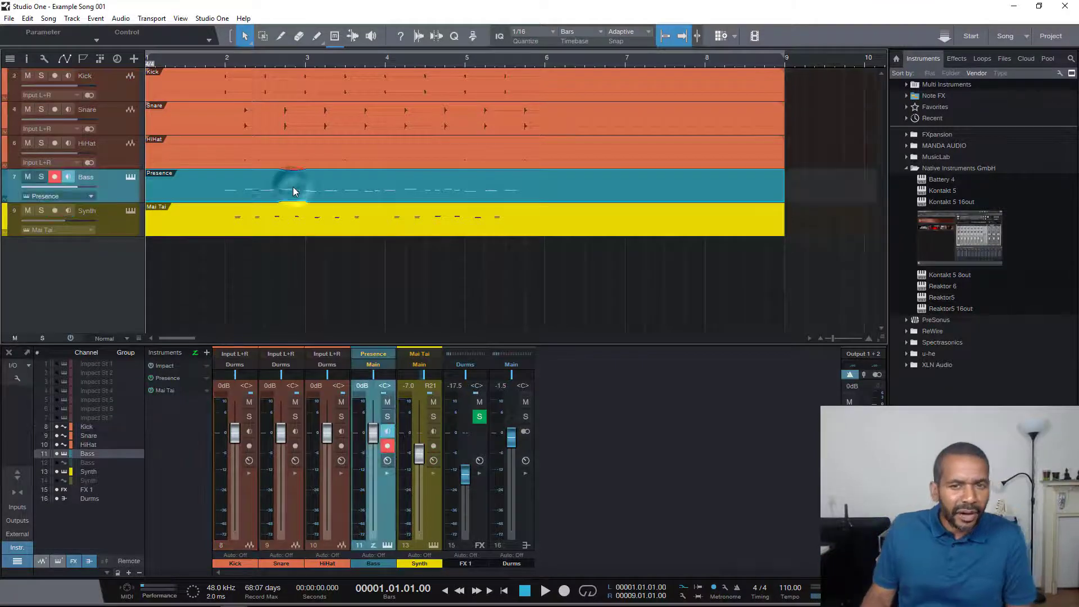
double_click(349, 182)
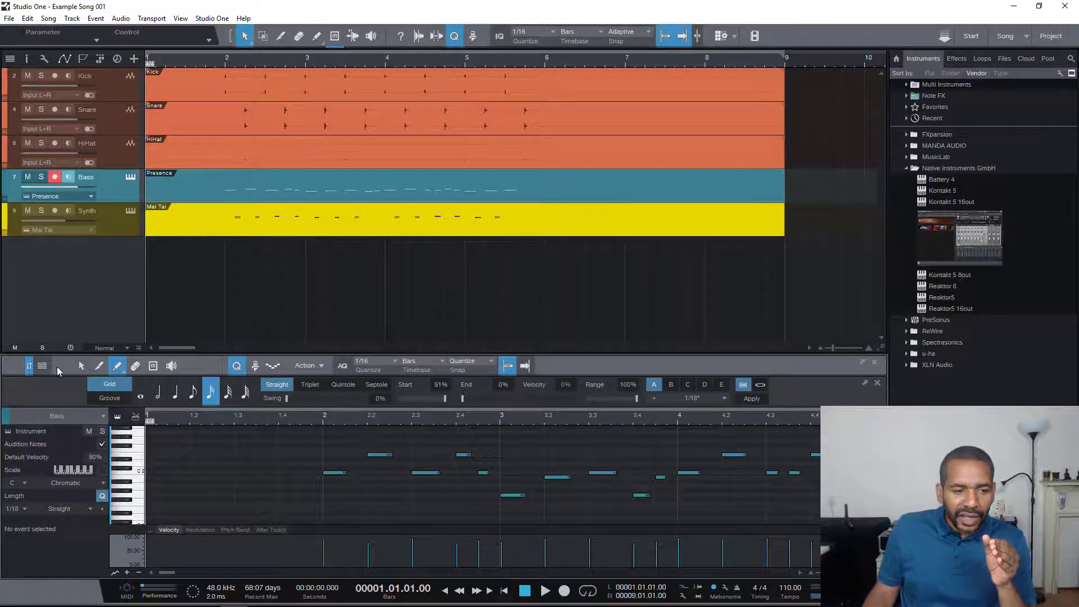
click(80, 366)
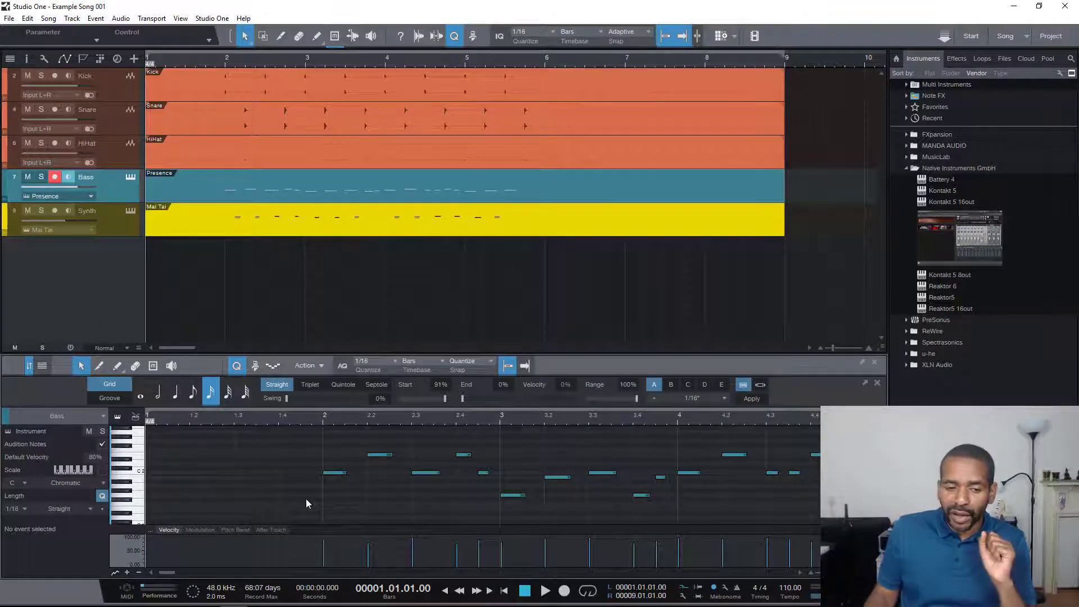
- Inspect the velocity of the Bass notes at 2 and 2.2, and view the Pitch Bend and After Touch lanes
click(332, 473)
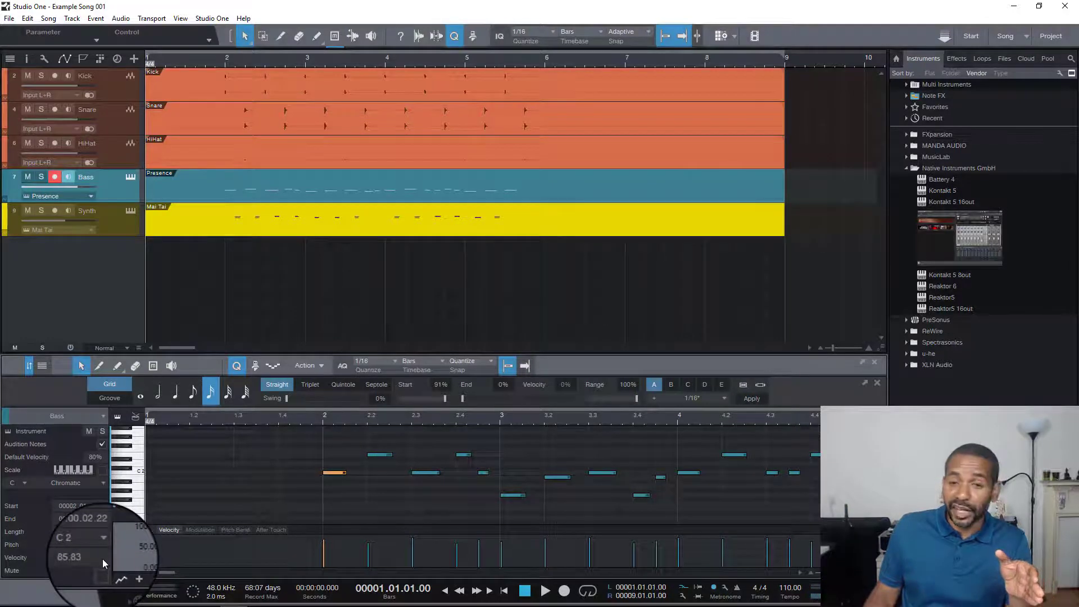
click(379, 455)
mouse_move(379, 456)
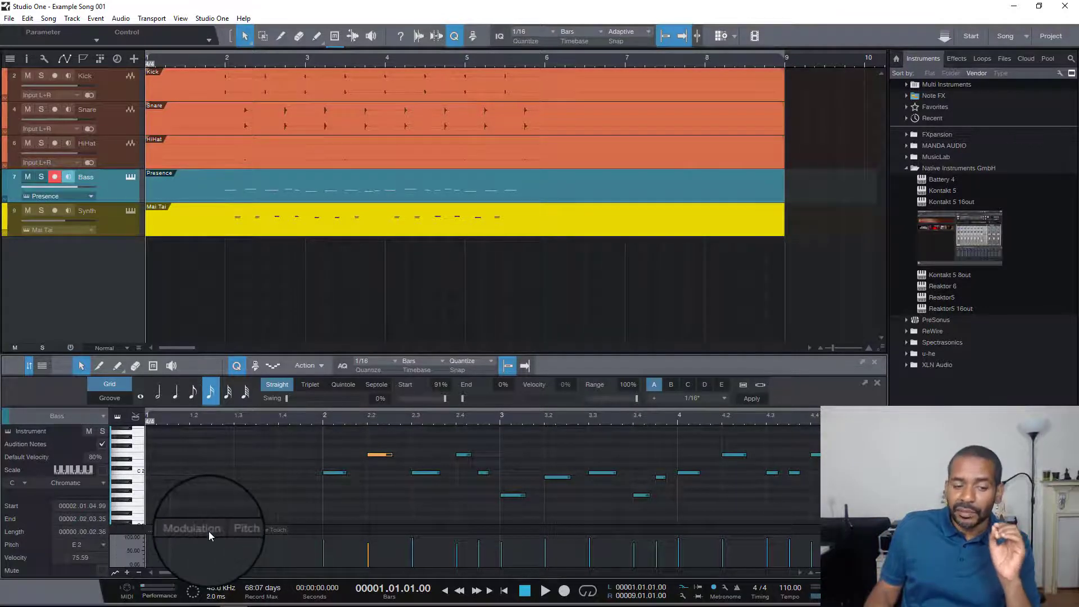
click(231, 530)
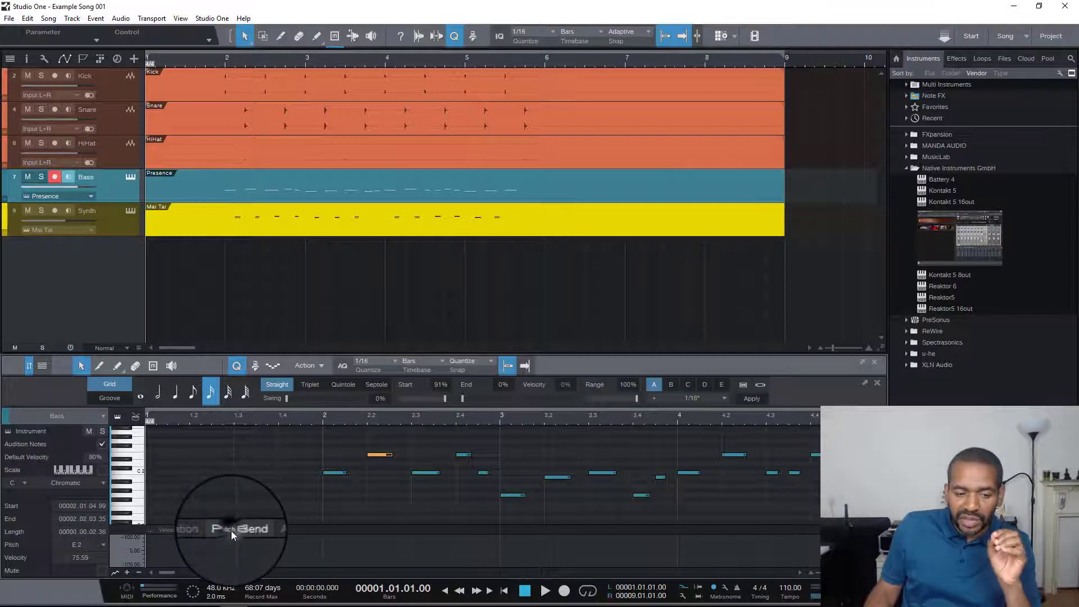
click(267, 531)
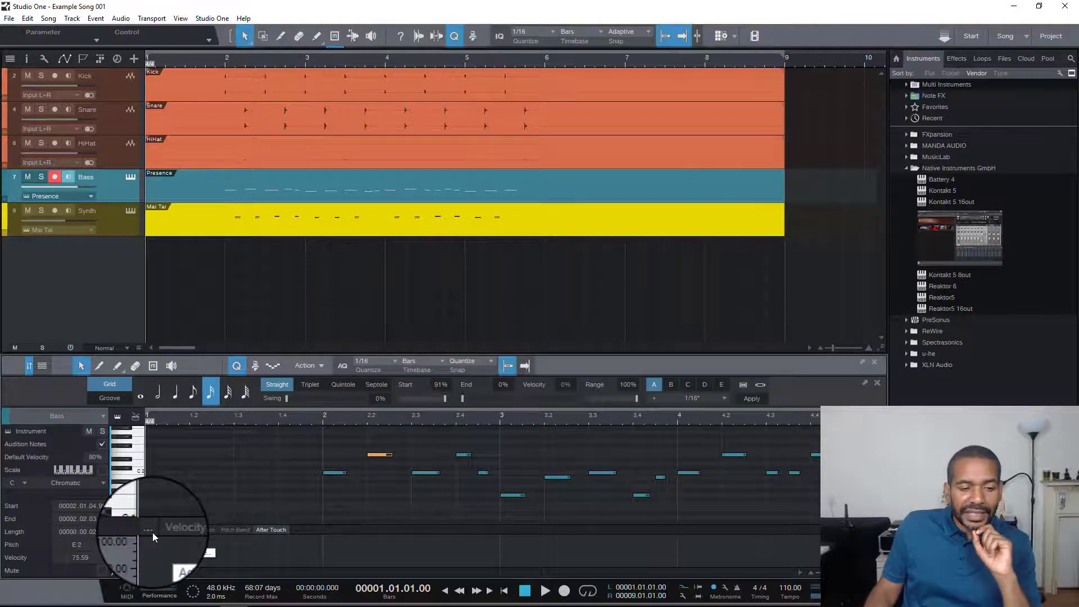
- Add the LFO 1 Frequency parameter to the Bass part's automation lanes and close the parameter dialog
click(152, 531)
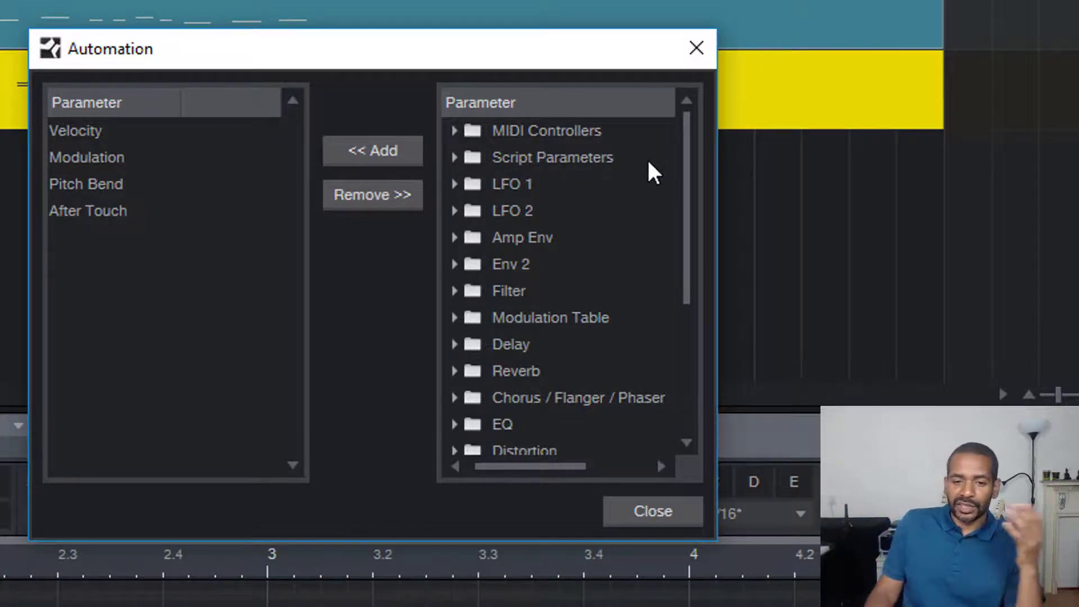
double_click(471, 184)
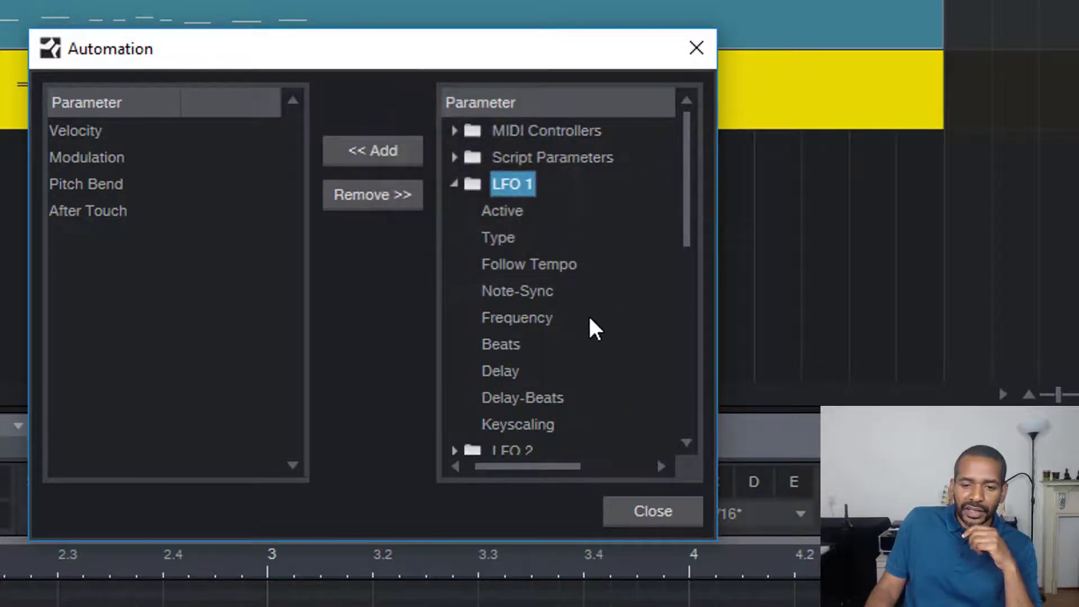
click(531, 316)
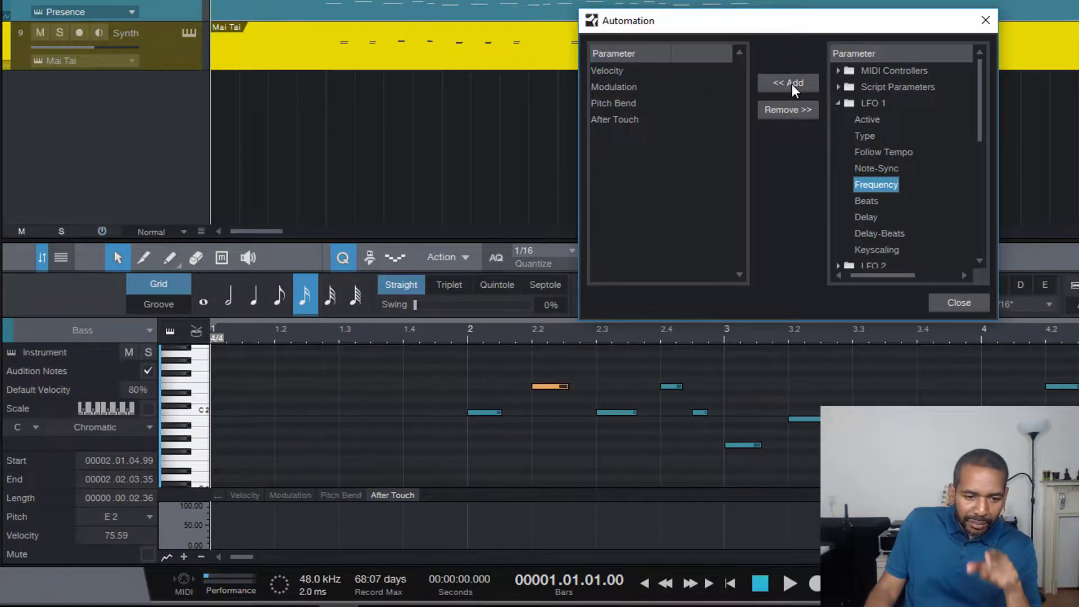
click(791, 83)
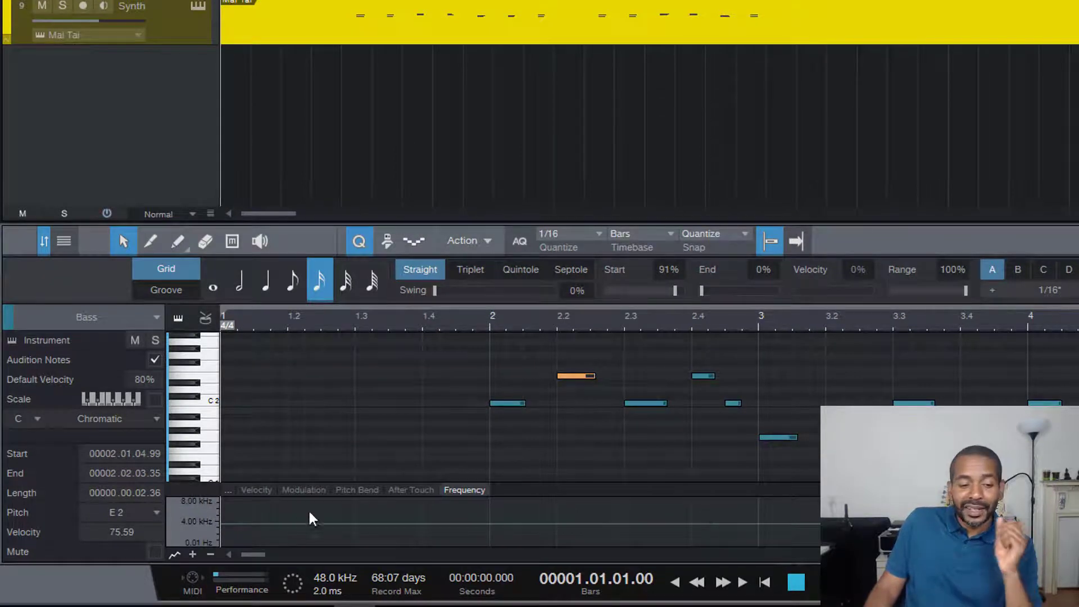
- Add three points to the Frequency lane, just before 1.2, near 1.3.4 and just after bar 2, raising the middle one
click(274, 530)
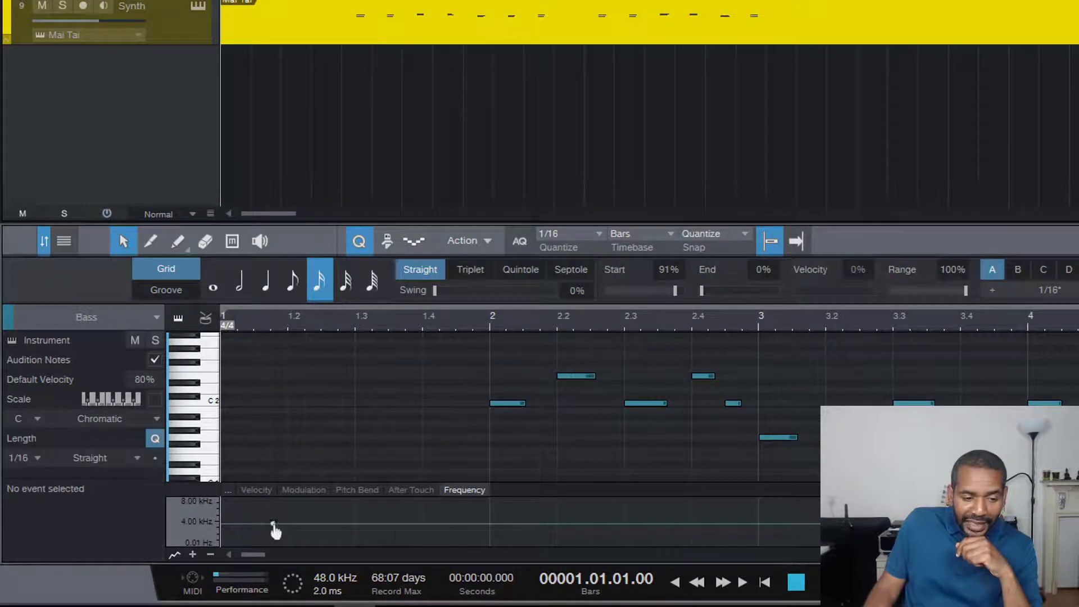
click(405, 527)
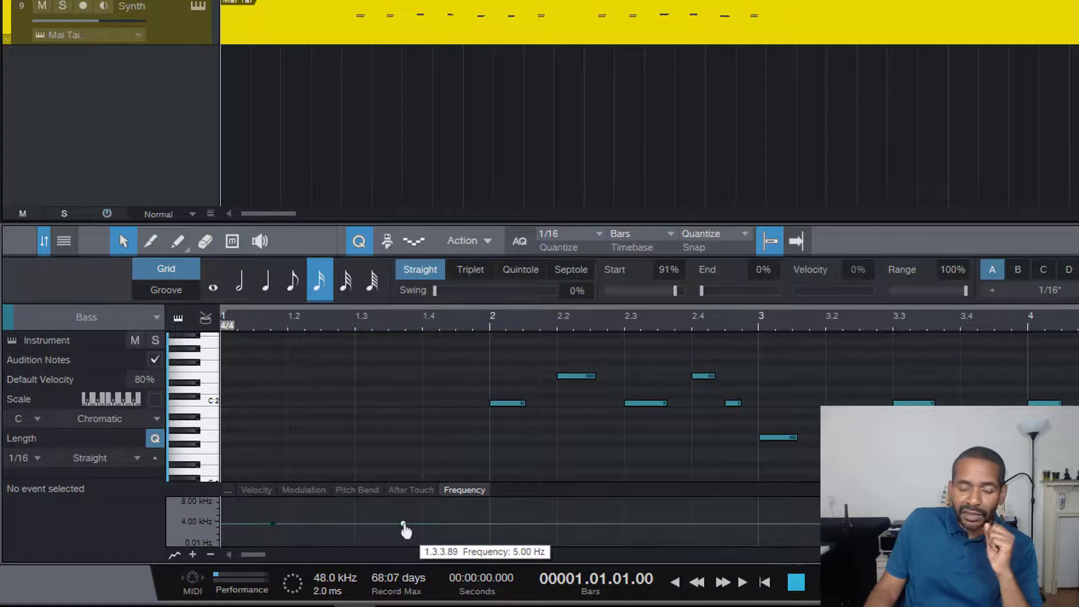
drag(403, 525, 407, 507)
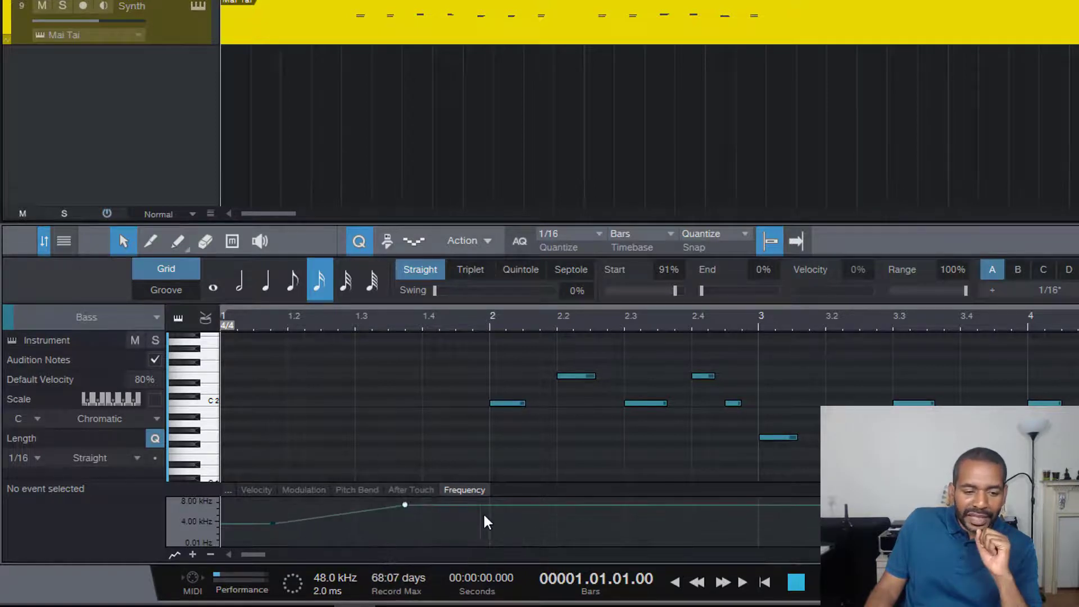
click(497, 522)
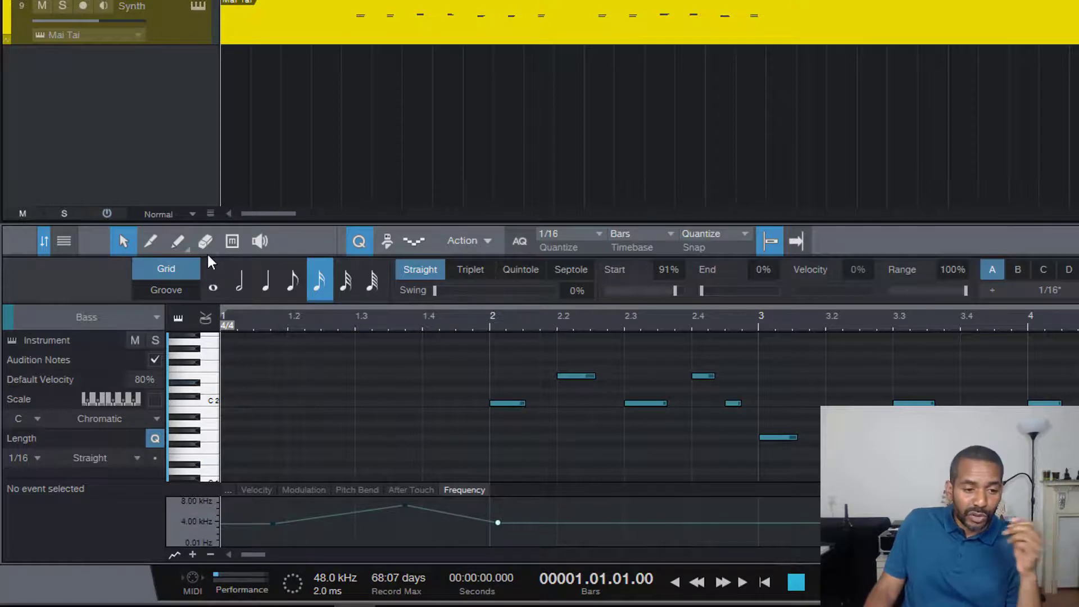
- Draw a freehand curve in the Frequency lane with the Paint tool from just before 1.2 to about 3.2
click(179, 242)
mouse_move(272, 523)
mouse_down()
mouse_move(742, 516)
mouse_move(823, 542)
mouse_up()
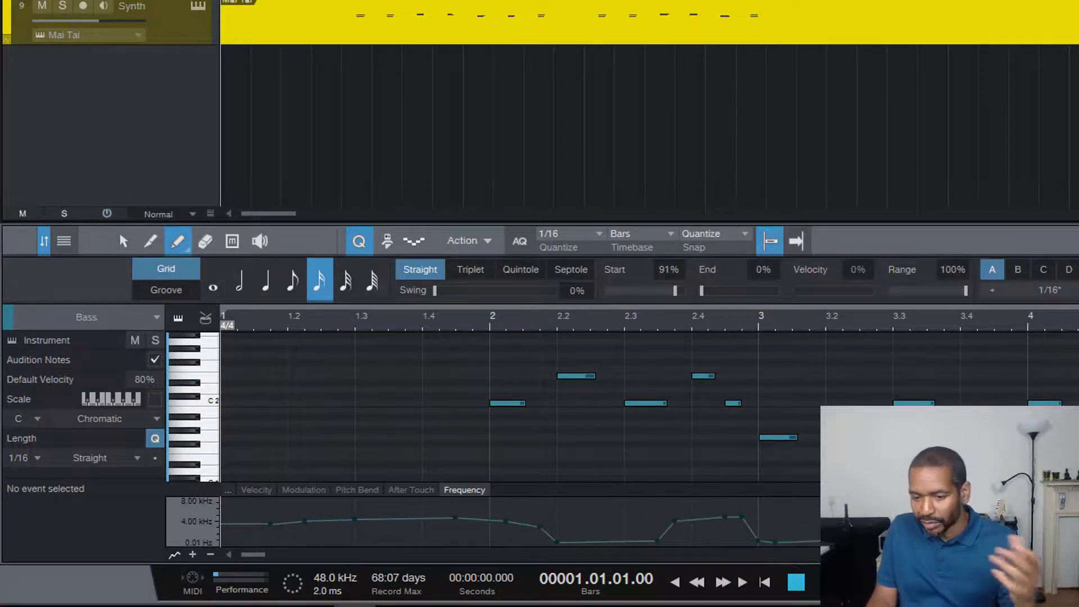